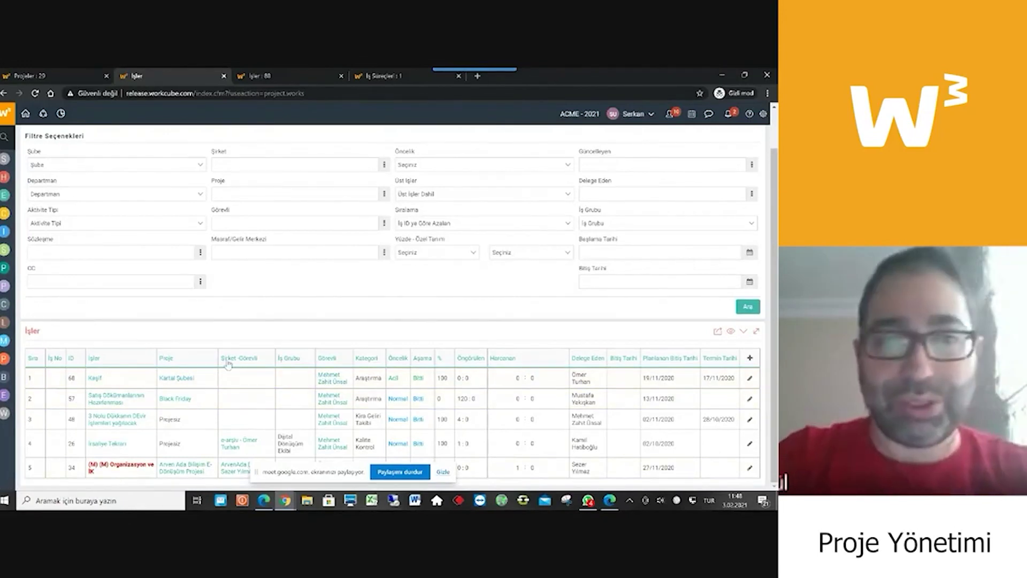
- Go to the record of task 88 and open its linked SMARTLINE EĞİTİM PROJESİ project in a separate page
scroll(228, 363, up, 2)
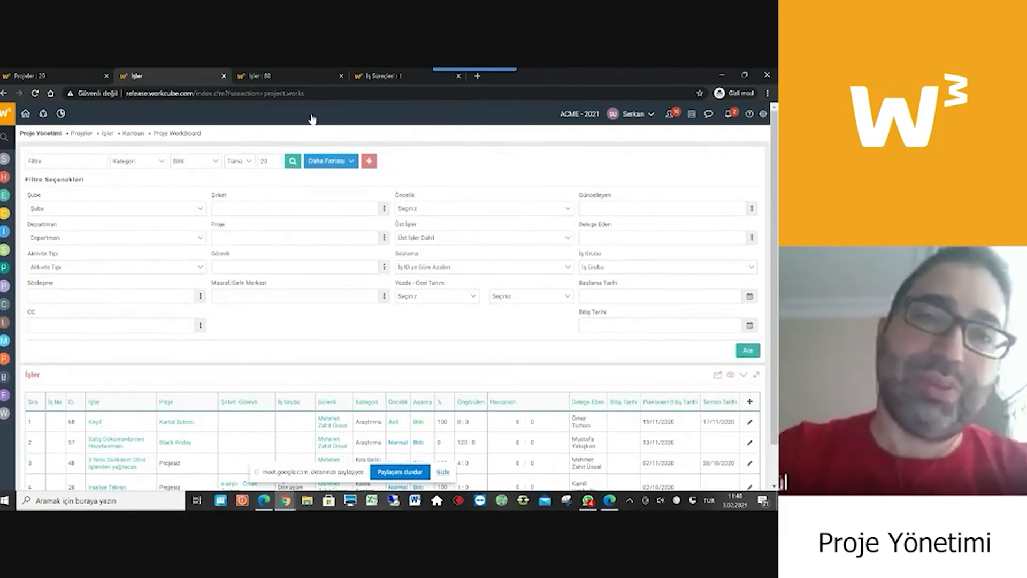
click(278, 75)
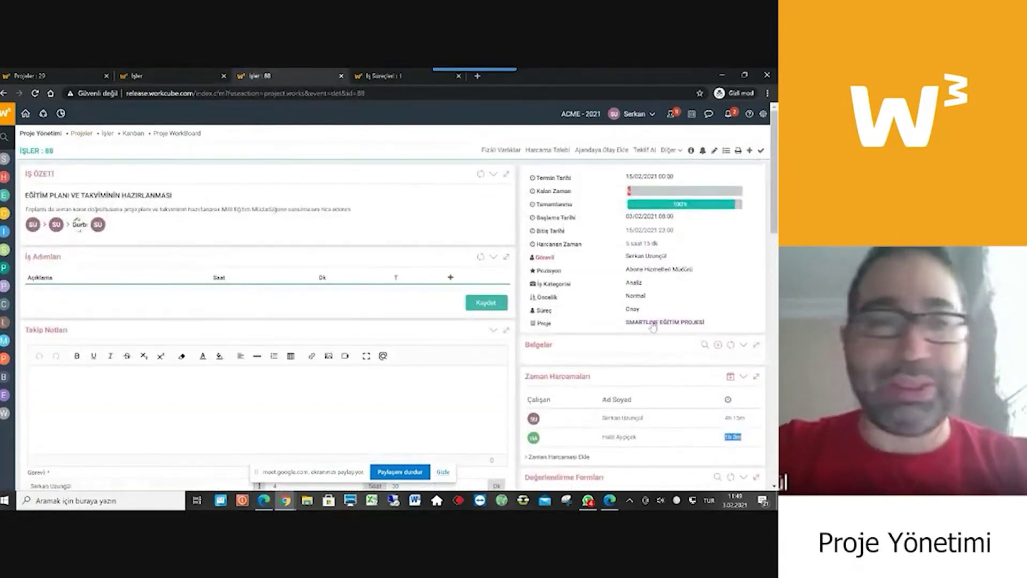
scroll(272, 318, down, 10)
scroll(273, 318, up, 9)
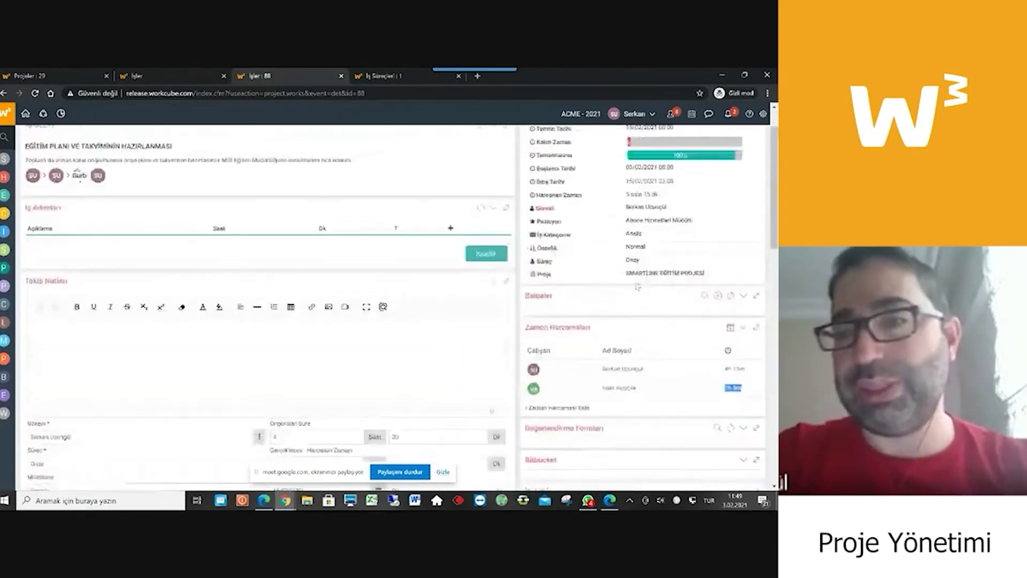
middle_click(657, 276)
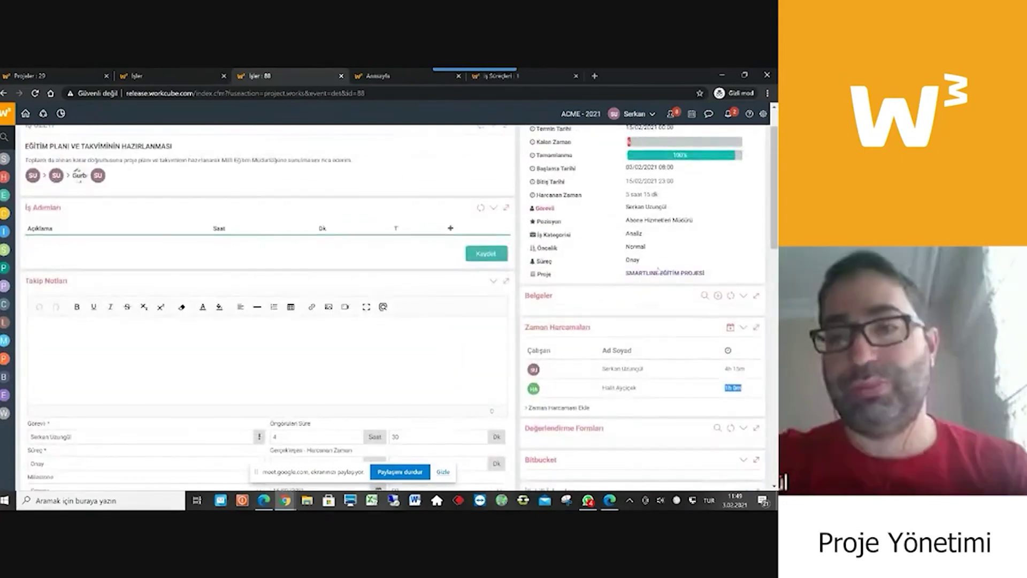
click(656, 276)
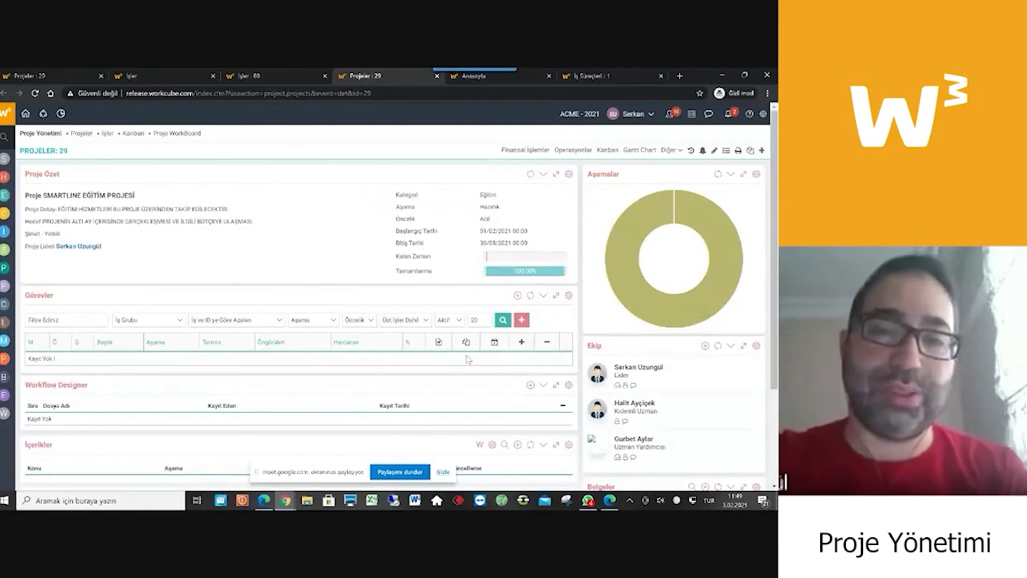
- Filter the project's Görevler list with the status option Tümü so that inactive tasks are included
scroll(469, 359, down, 3)
scroll(145, 408, up, 3)
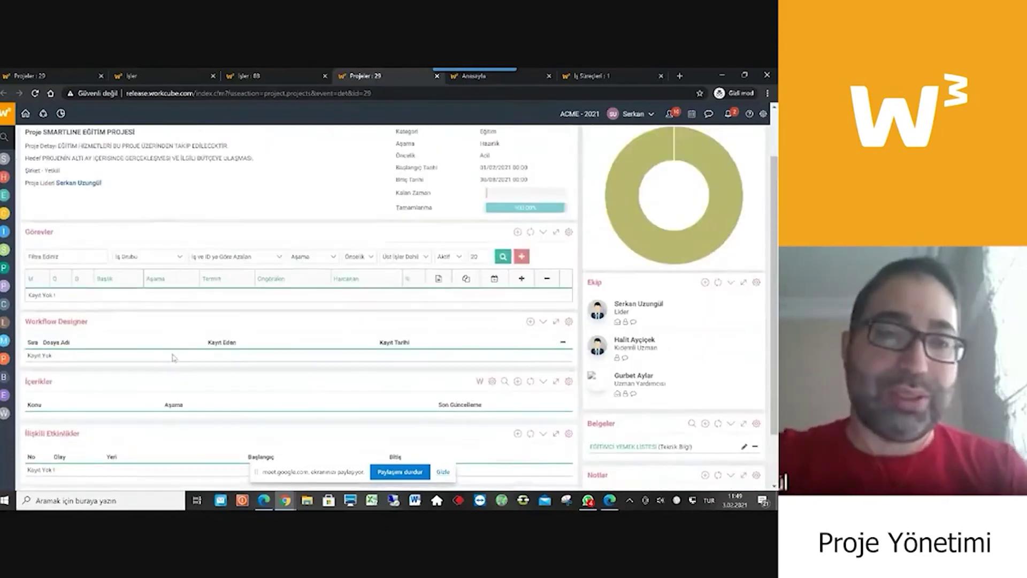
click(448, 289)
click(457, 335)
click(507, 292)
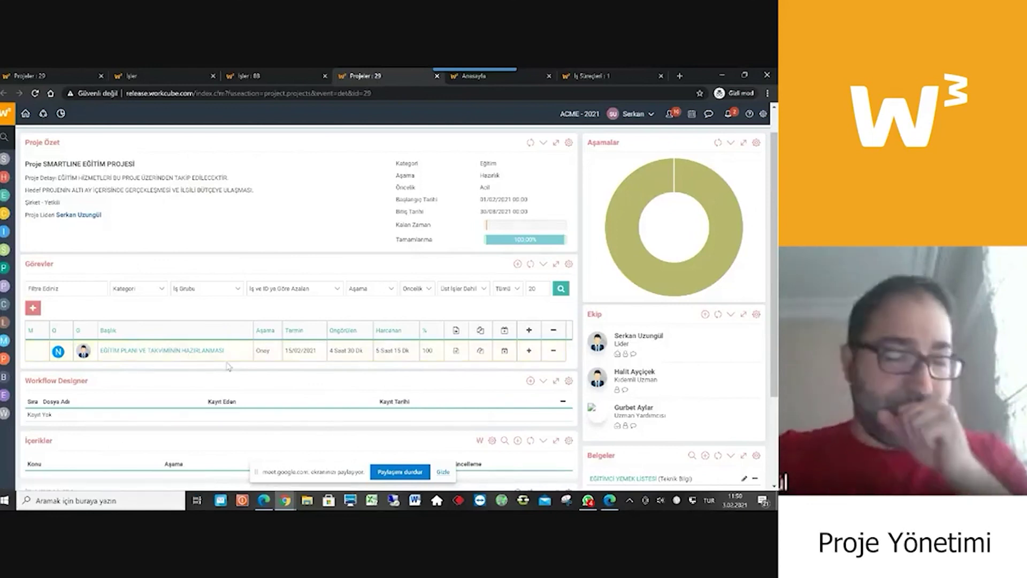
- Copy the EĞİTİM PLANI VE TAKVİMİNİN HAZIRLANMASI task and filter the Görevler list by Tümü again
click(481, 351)
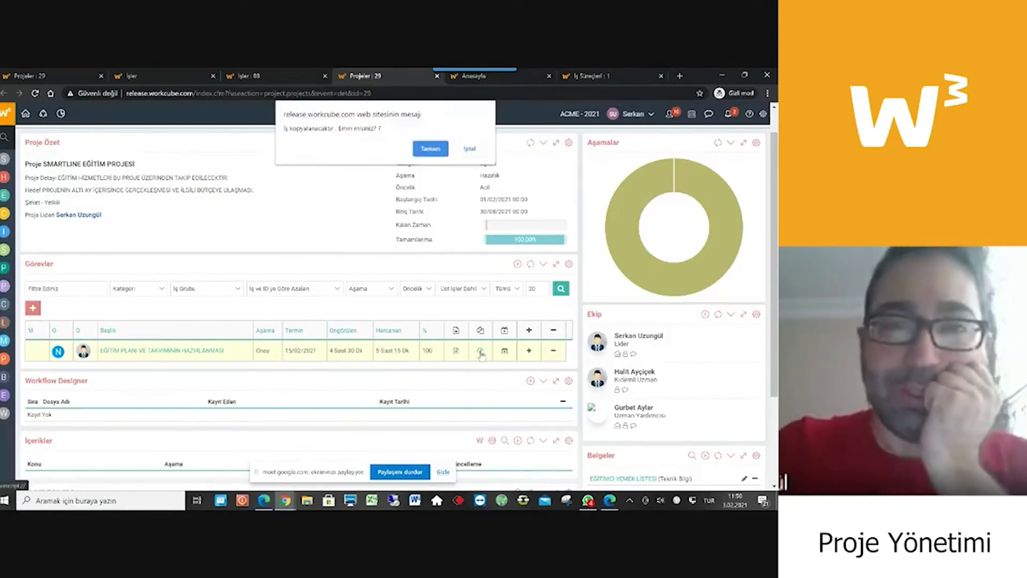
click(430, 151)
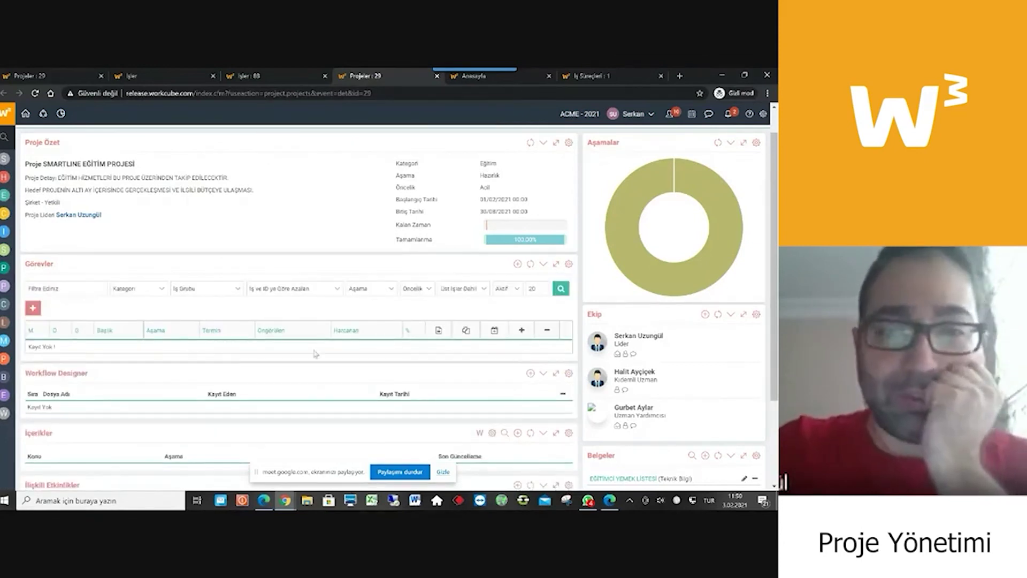
click(507, 289)
click(506, 334)
click(561, 291)
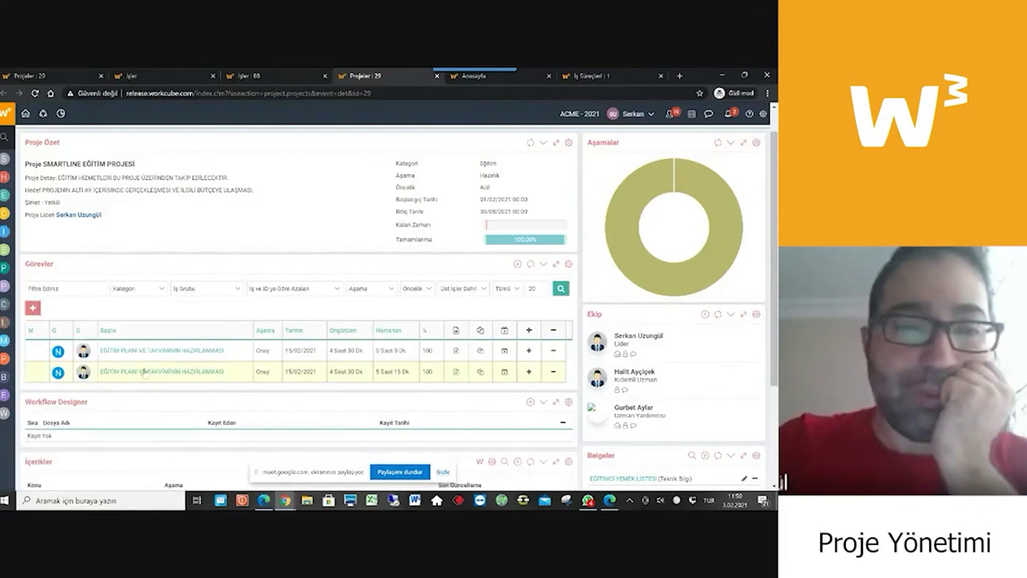
- Open the copied and the original task in separate pages and examine the copied task's Akış entry and details
middle_click(135, 352)
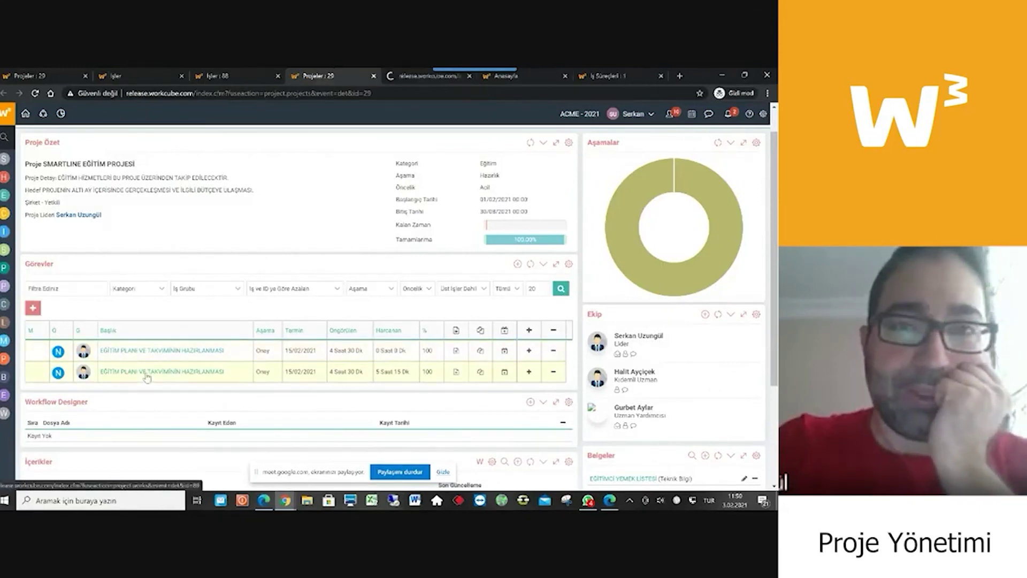
middle_click(148, 374)
click(374, 75)
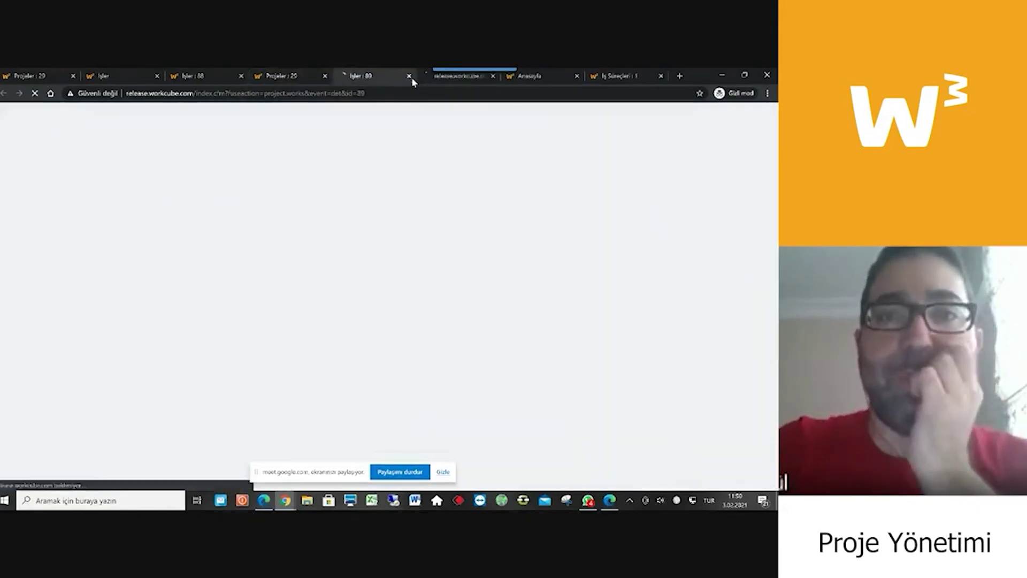
click(443, 78)
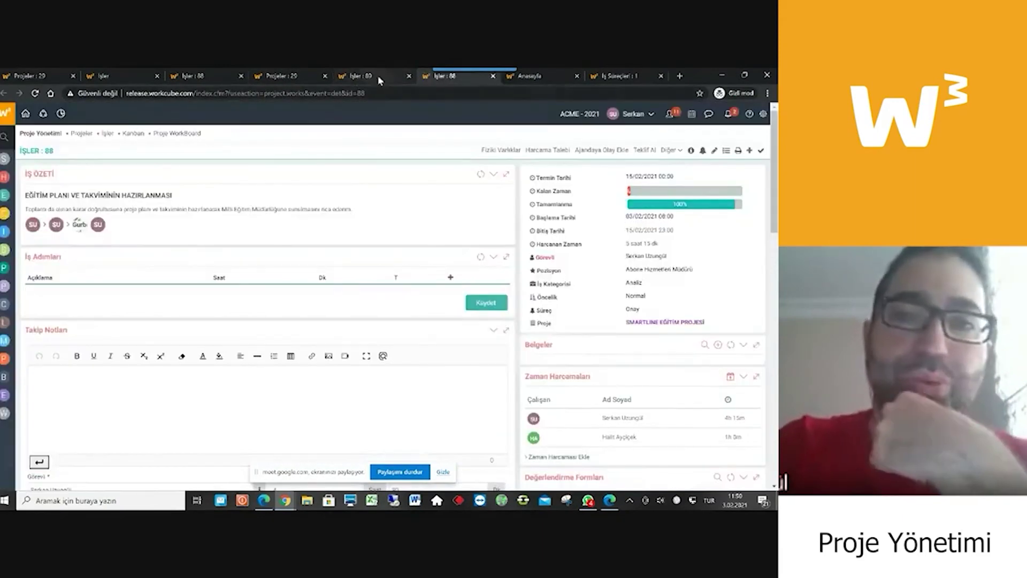
click(379, 75)
scroll(312, 298, down, 1)
scroll(312, 297, down, 8)
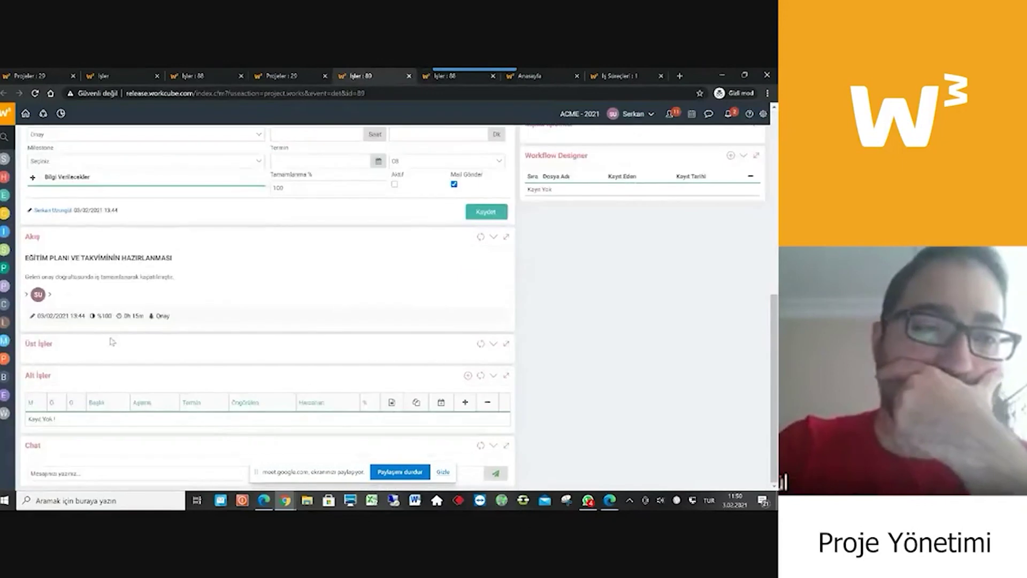
drag(173, 277, 26, 278)
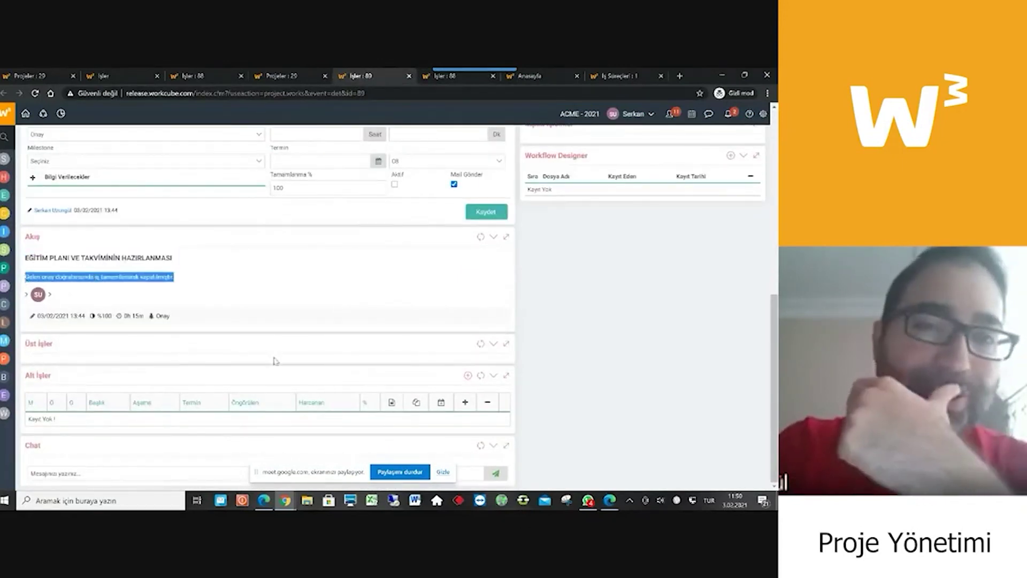
scroll(275, 361, up, 10)
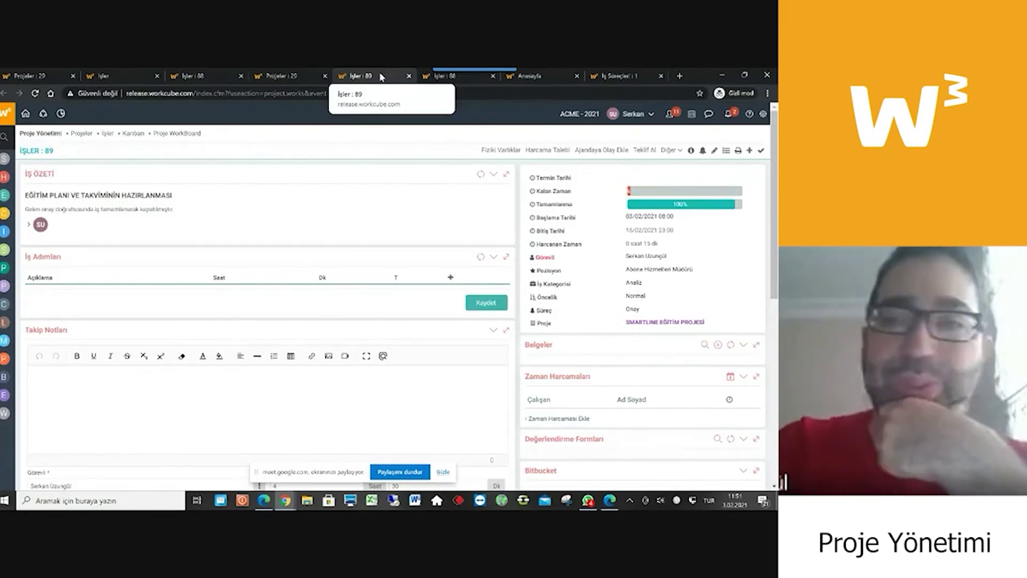
click(714, 151)
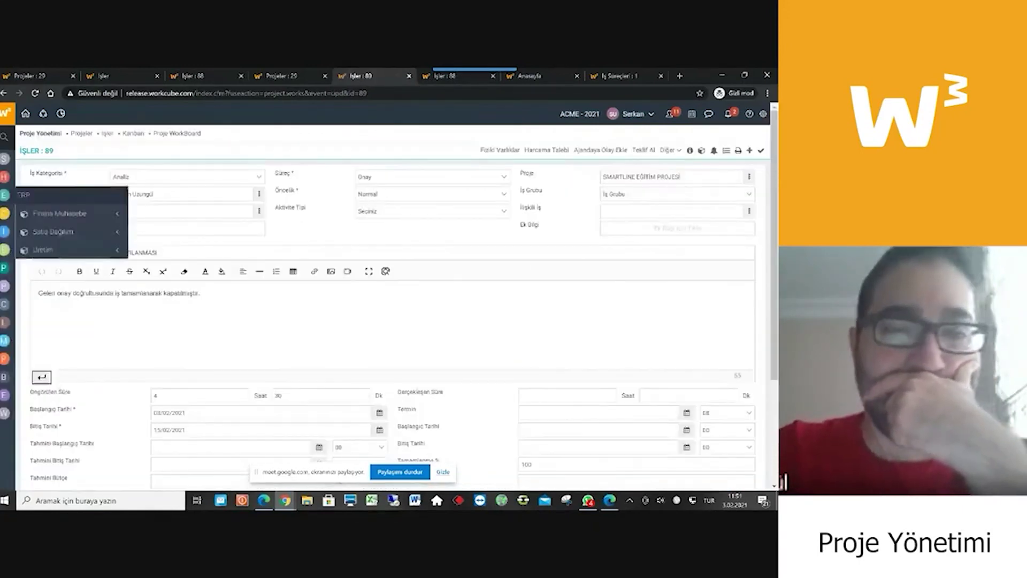
scroll(316, 321, down, 4)
scroll(185, 251, up, 4)
double_click(185, 251)
triple_click(188, 253)
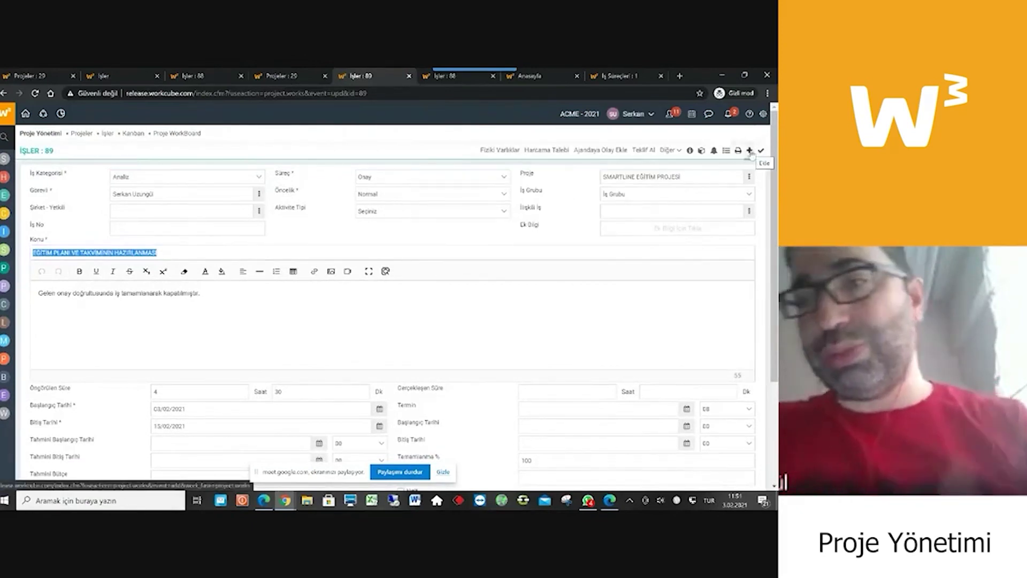
click(192, 253)
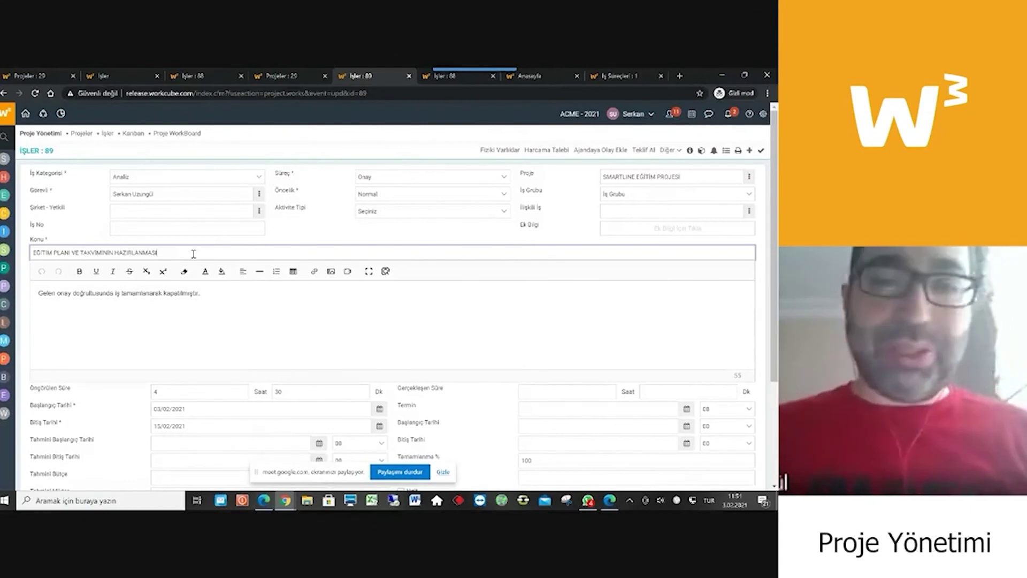
click(409, 77)
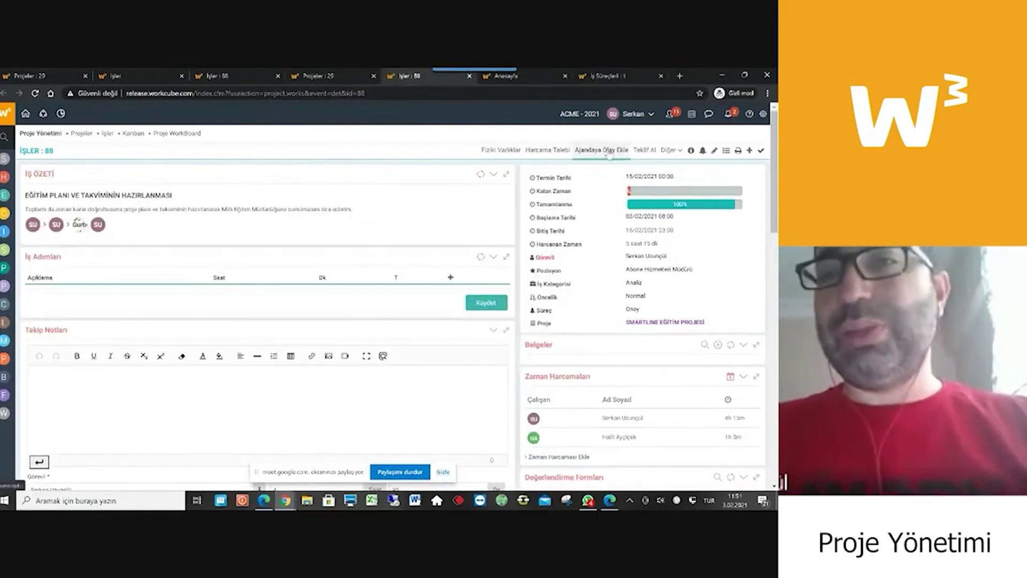
click(670, 150)
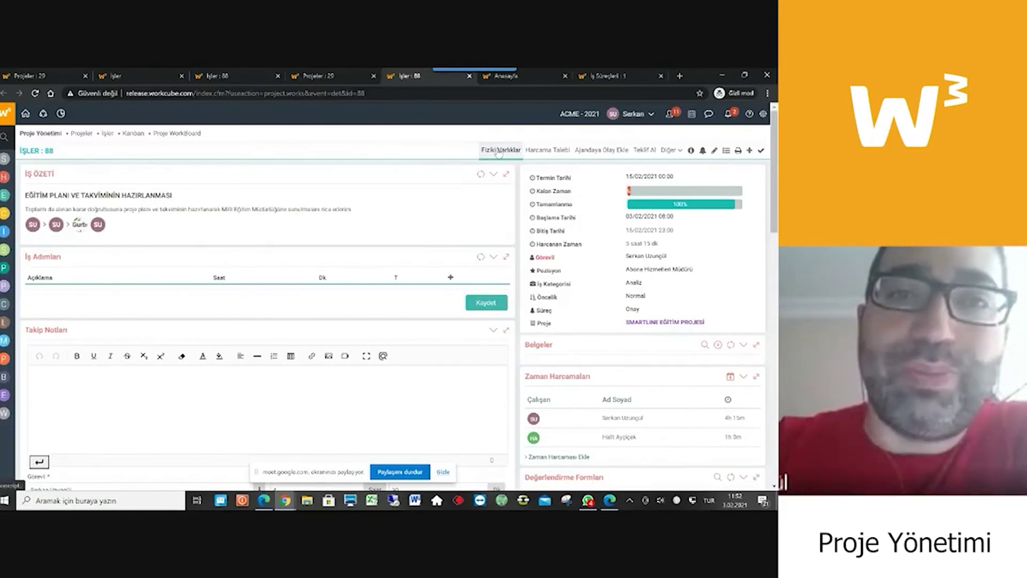
- Open a task from the project's Görevler list, change the record ID in its address to 89, and open that task for editing
click(333, 79)
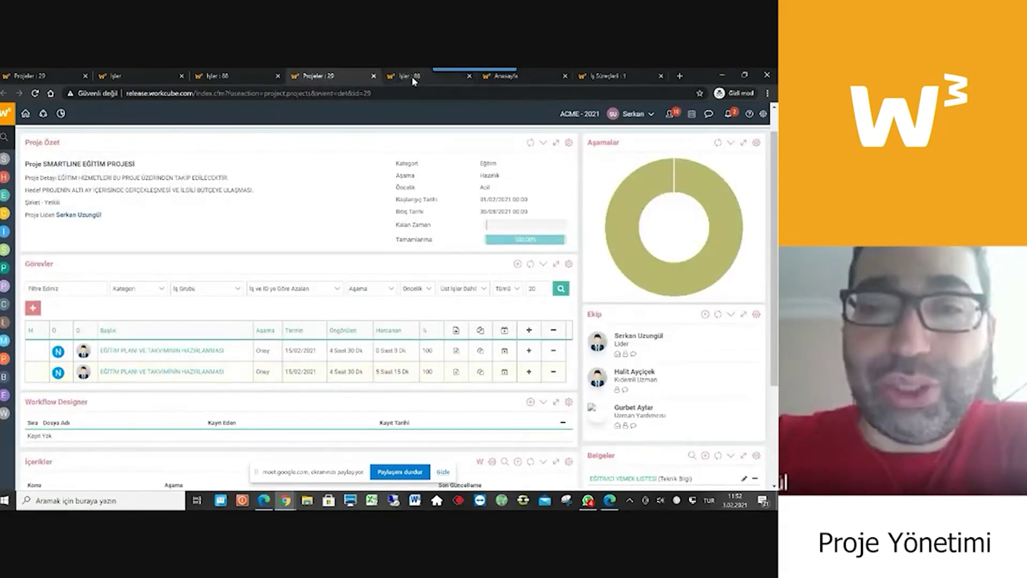
click(119, 376)
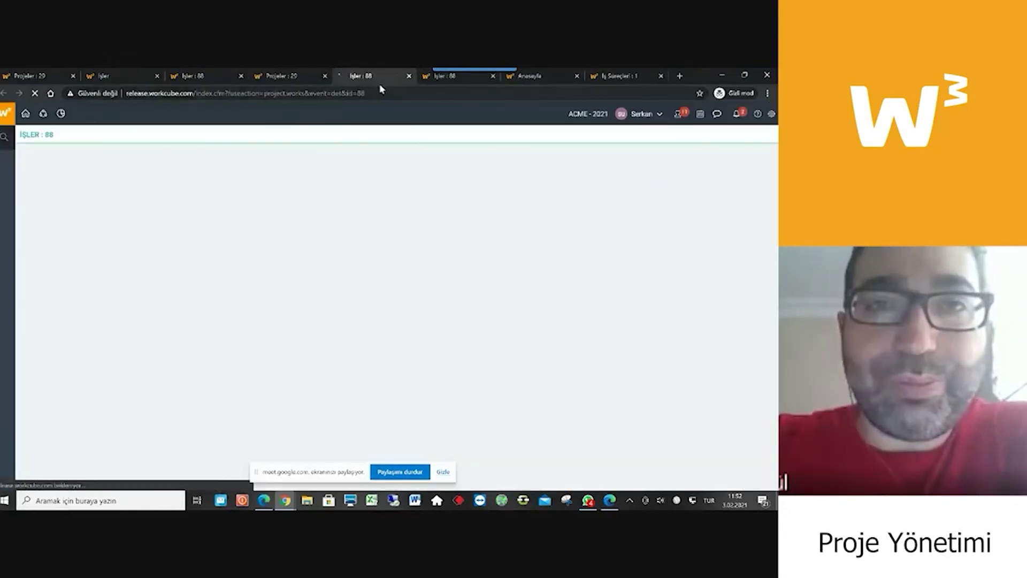
click(376, 94)
key(BackSpace)
text(9)
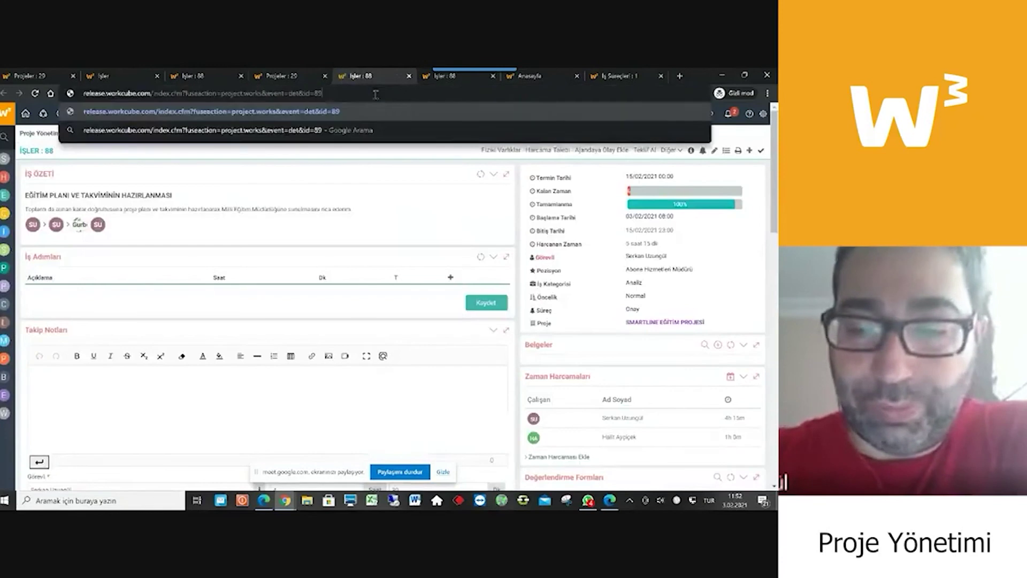
key(Return)
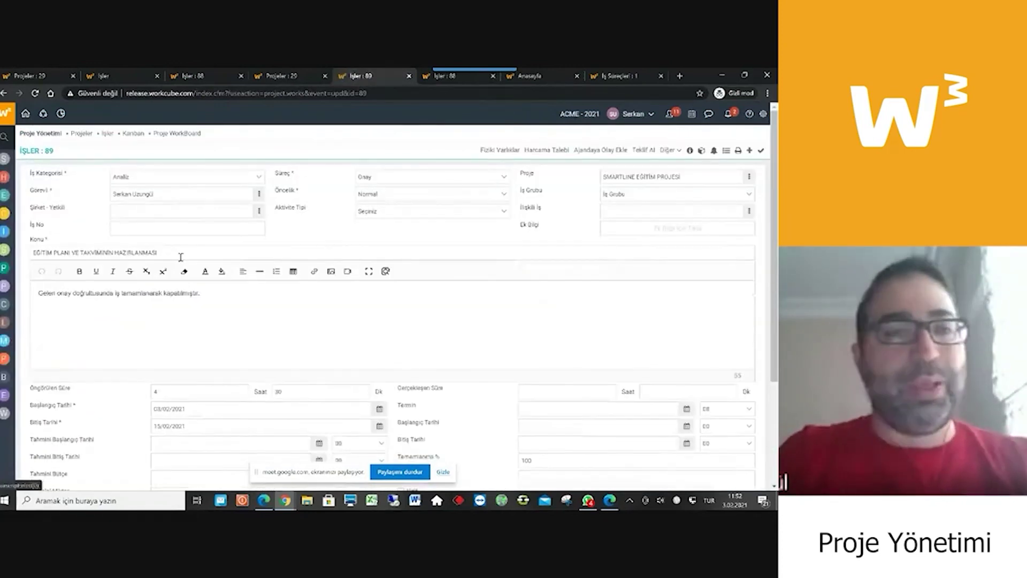
- Change the task's subject to "EĞİTİM GÖRSELİNİN HAZIRLANMASI , BASIMI , DİGİTAL ORTAMLARA UYGUNLUĞUNUN SAĞLANMASI HK."
click(193, 260)
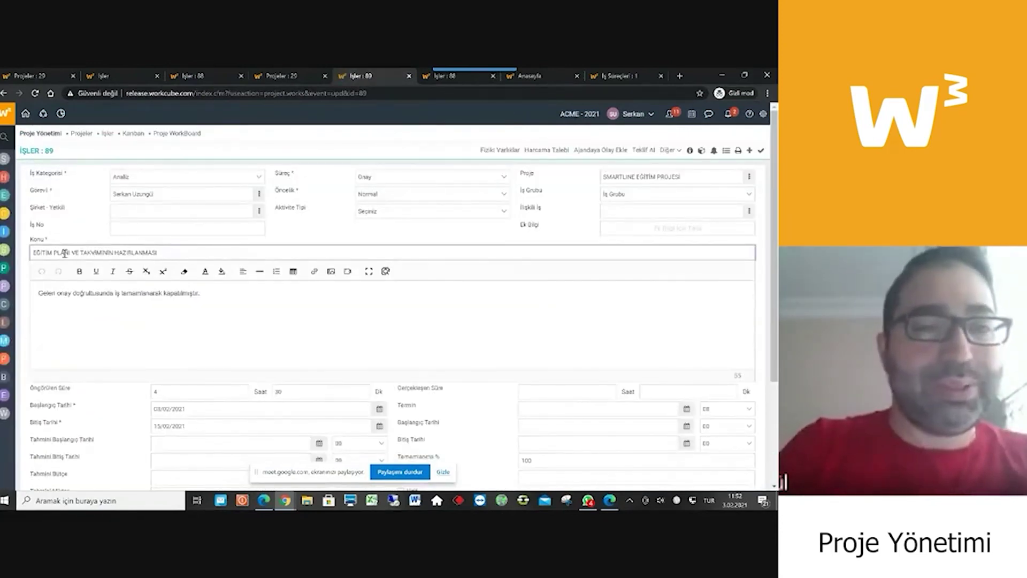
drag(53, 252, 117, 252)
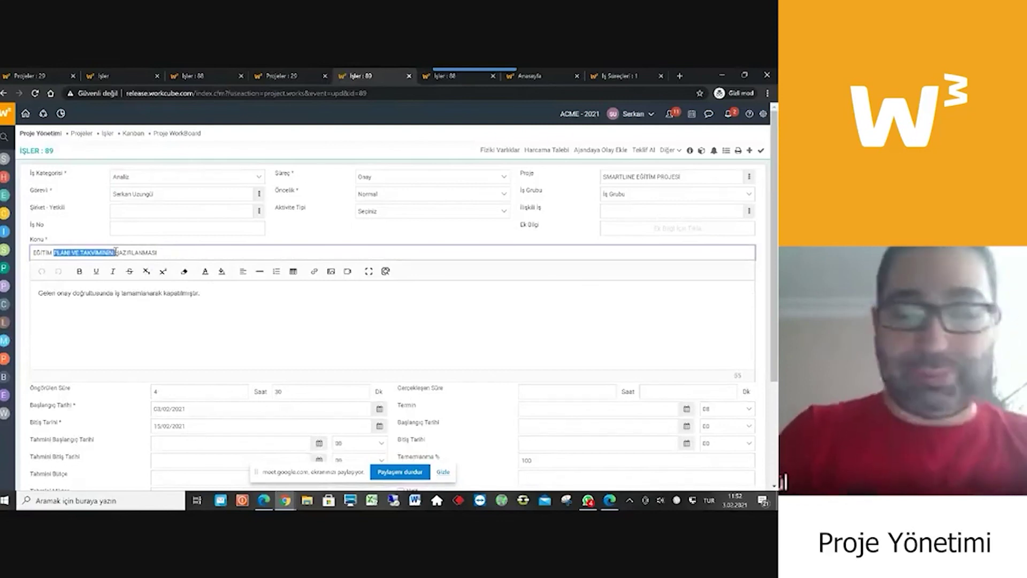
key(BackSpace)
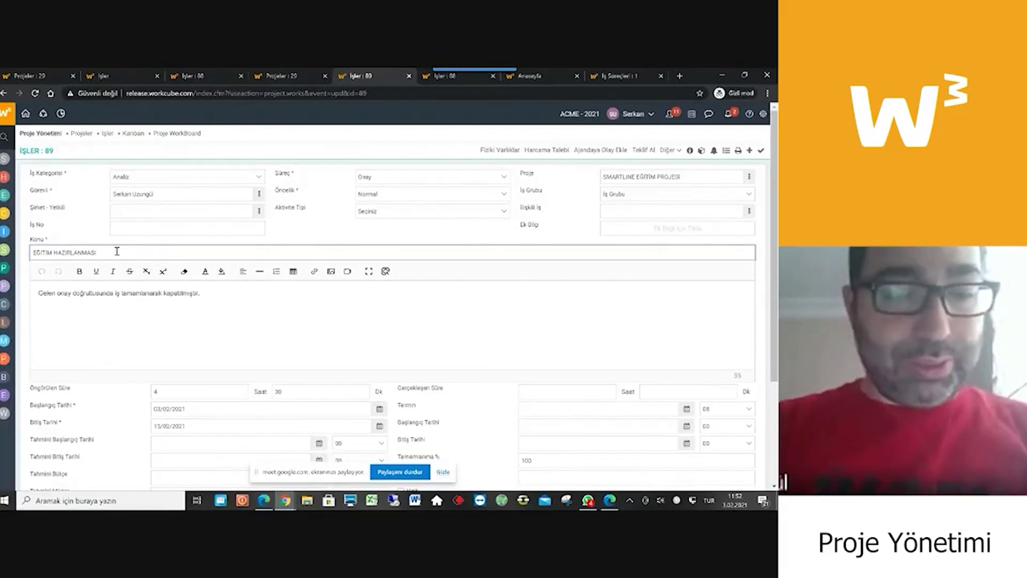
text(GÖRSELİN)
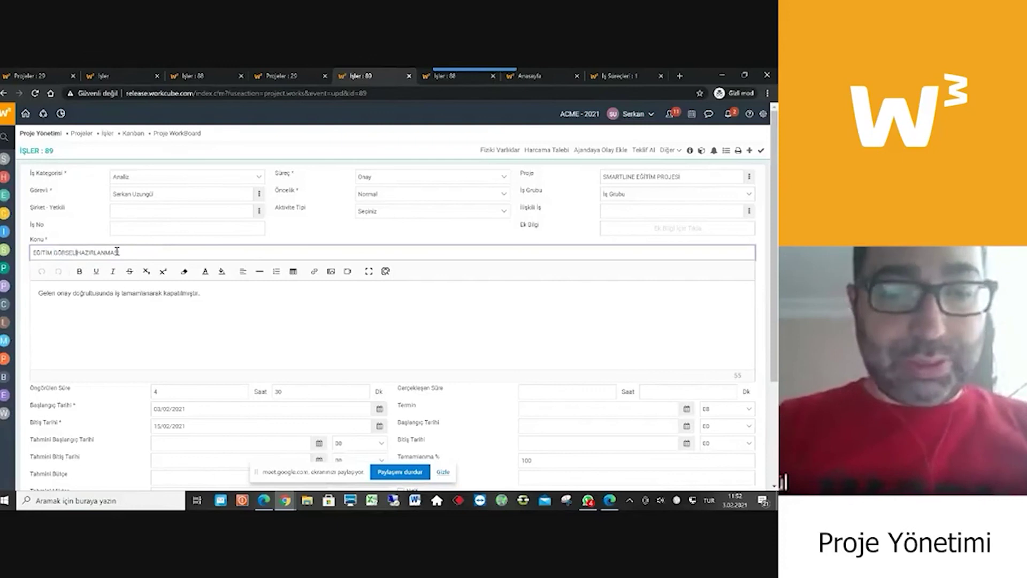
text(İN HAZI)
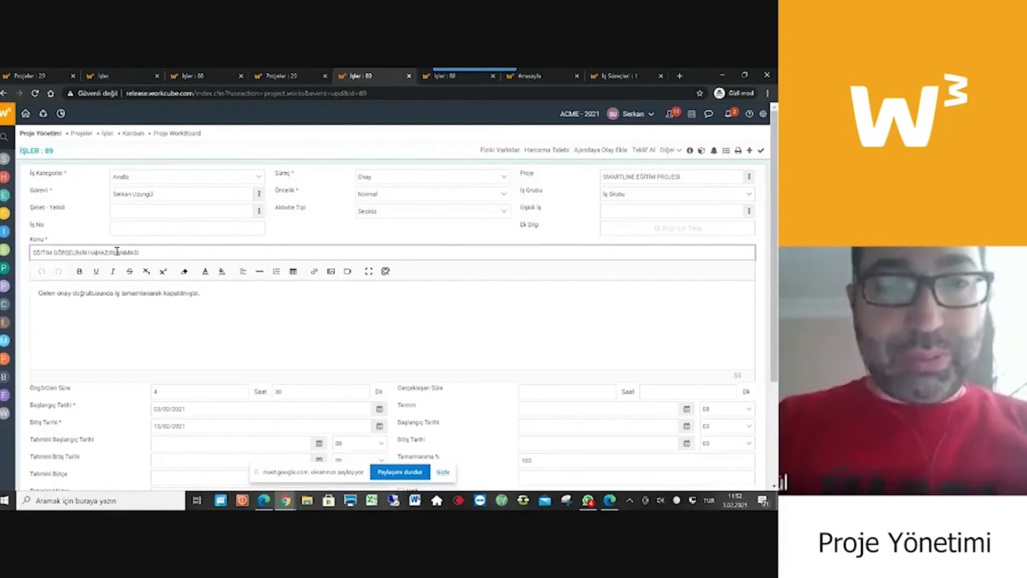
key(BackSpace)
key(BackSpace)
key(BackSpace)
key(BackSpace)
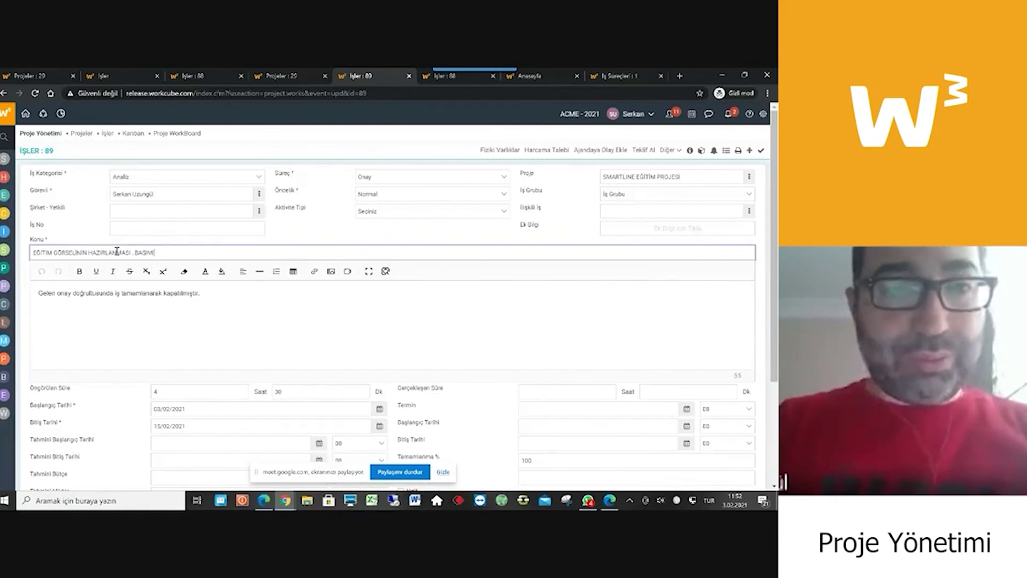
text(. BASIMI , DIGITAL ORTAMLARA UYGU)
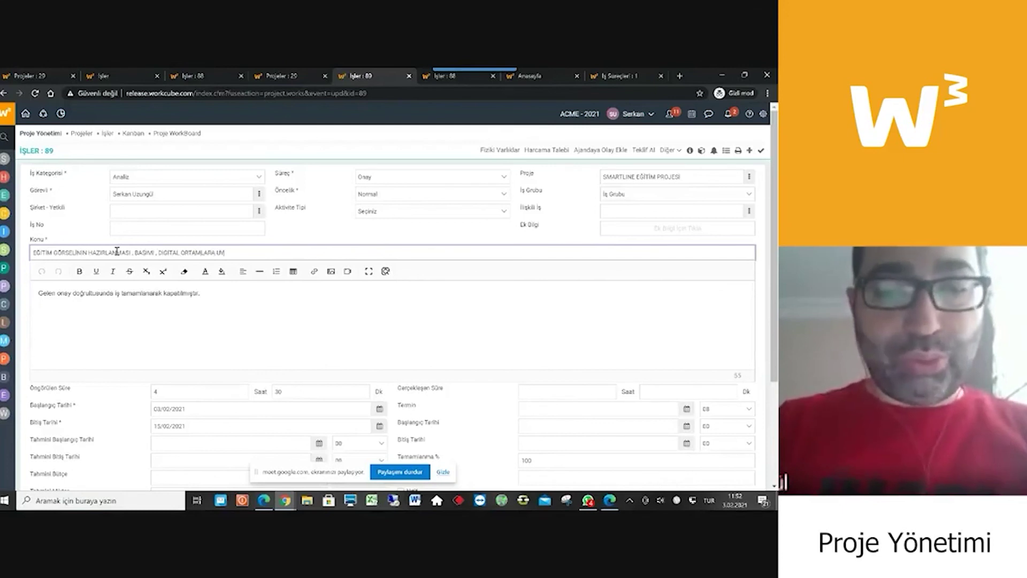
text(NLUĞUNUN SAĞLANMASI H)
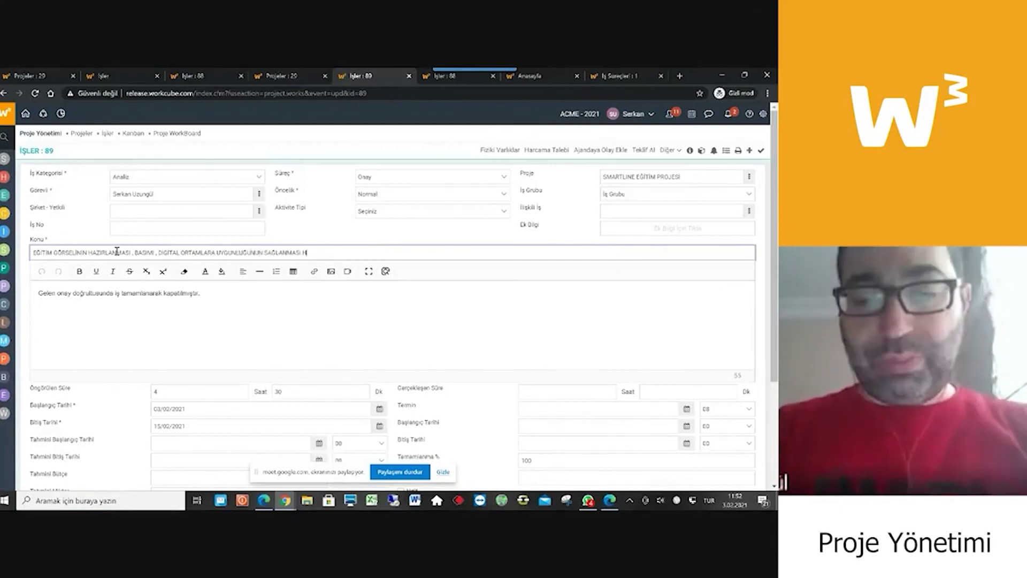
text(K.)
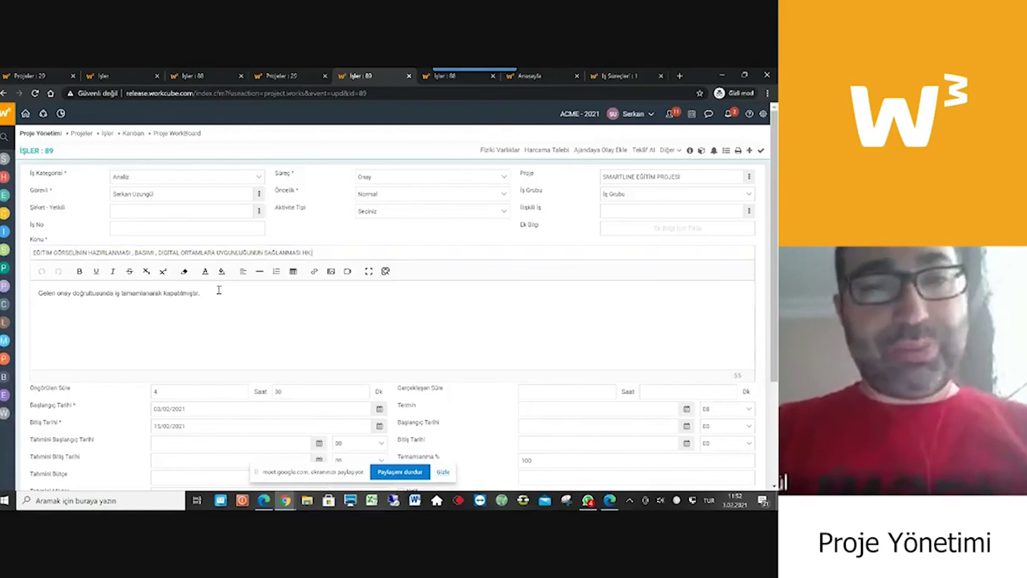
- Replace the task's description with "Eğitim görsellerinin basımı , dijital olarak hazırlanması ve tabletler üzerinden kullanıma uygun hale getirilmesinin organize edilmesini rica ederiz."
drag(200, 294, 36, 298)
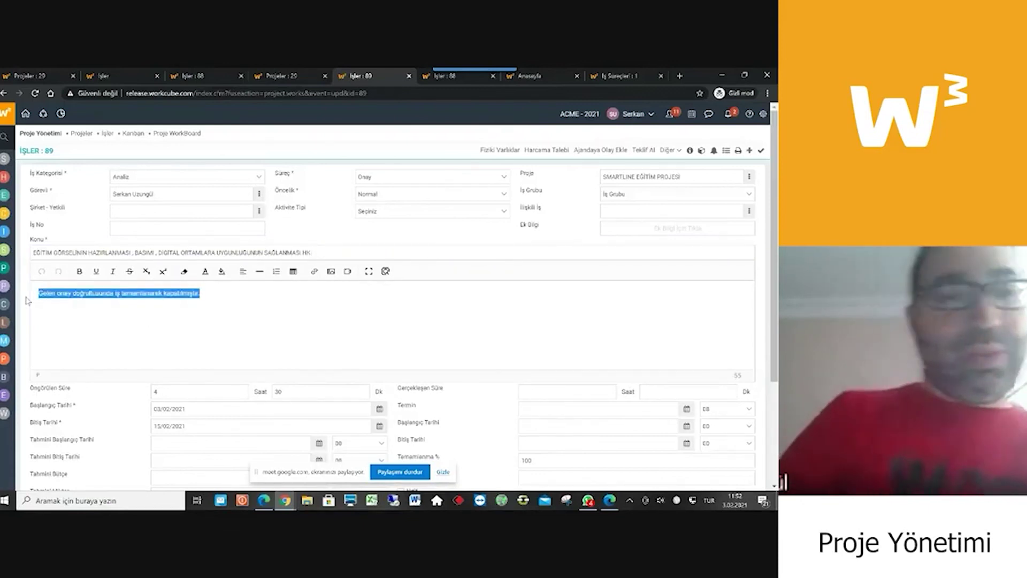
key(BackSpace)
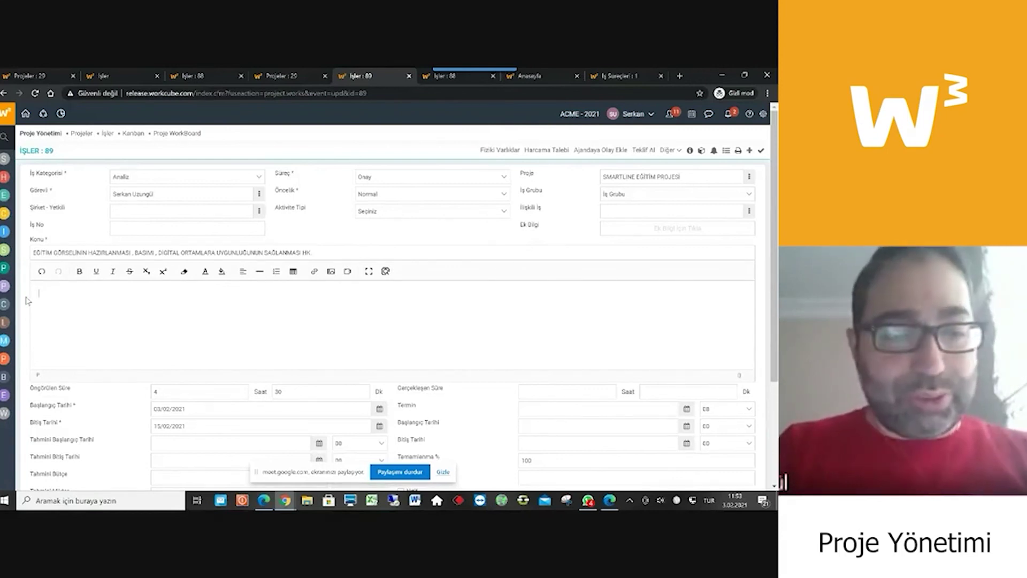
text(Eğitim görs)
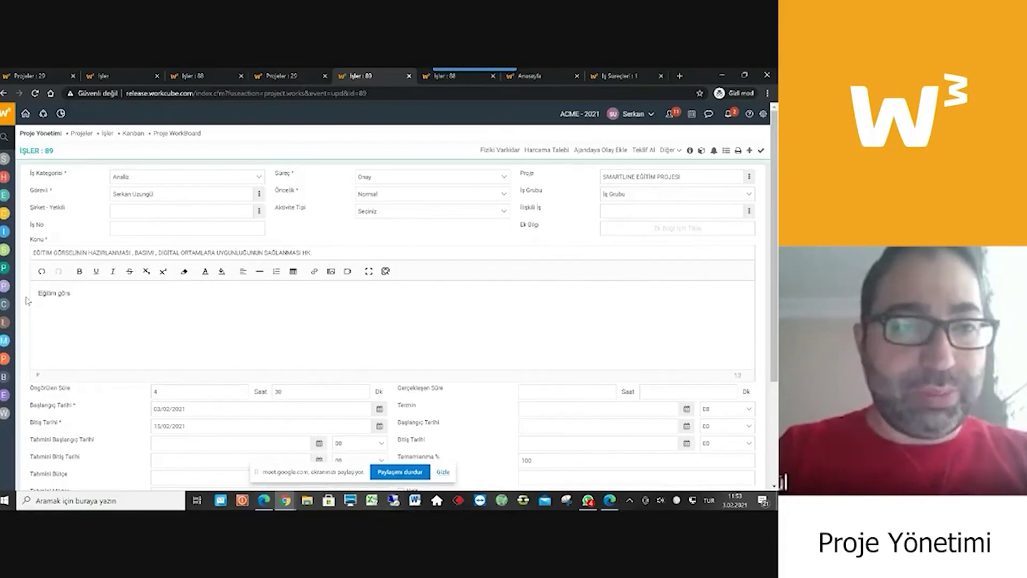
text(ellerinin basımı , dijital gör)
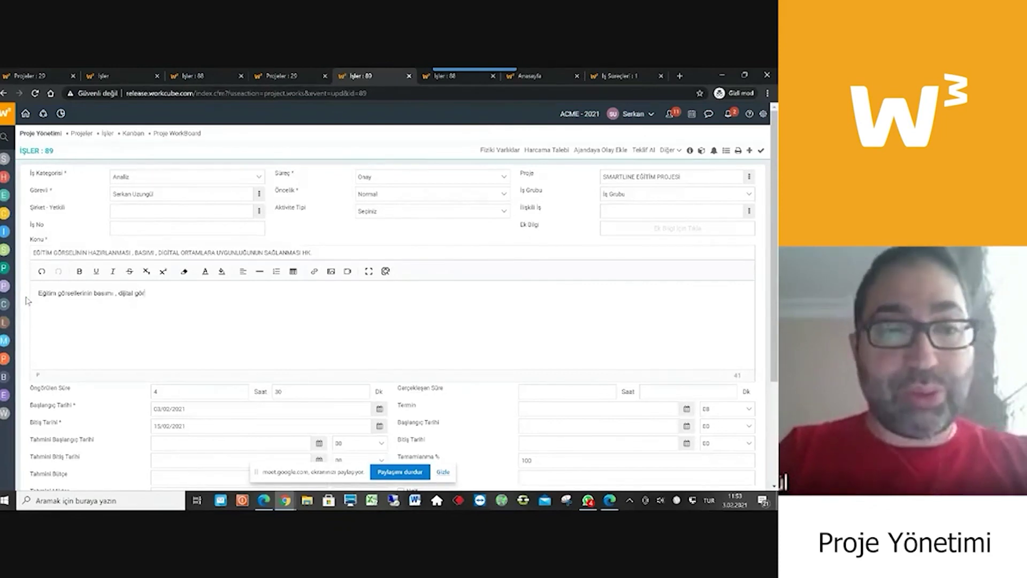
key(BackSpace)
key(BackSpace)
key(BackSpace)
text(olarak h)
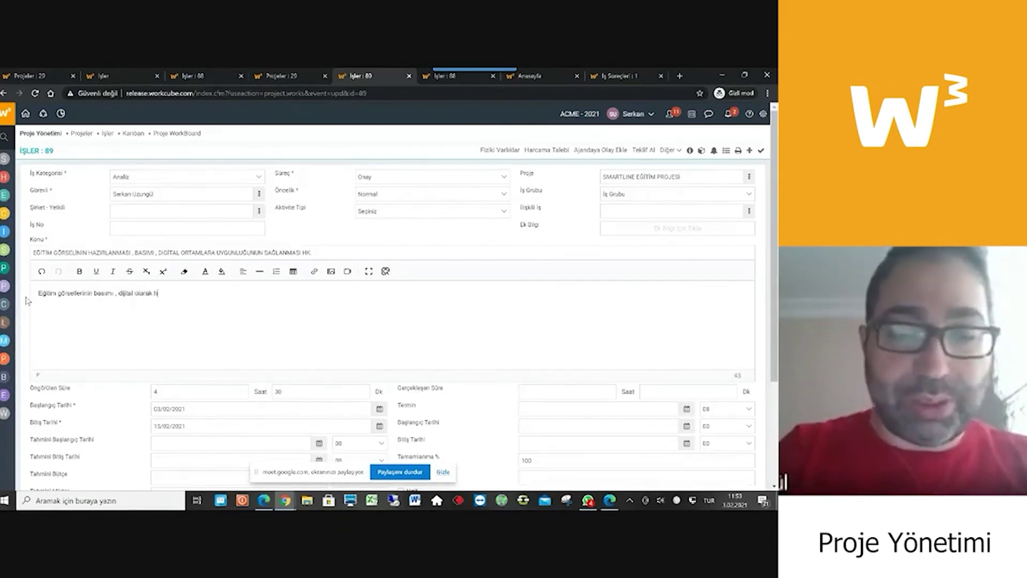
text(lanm)
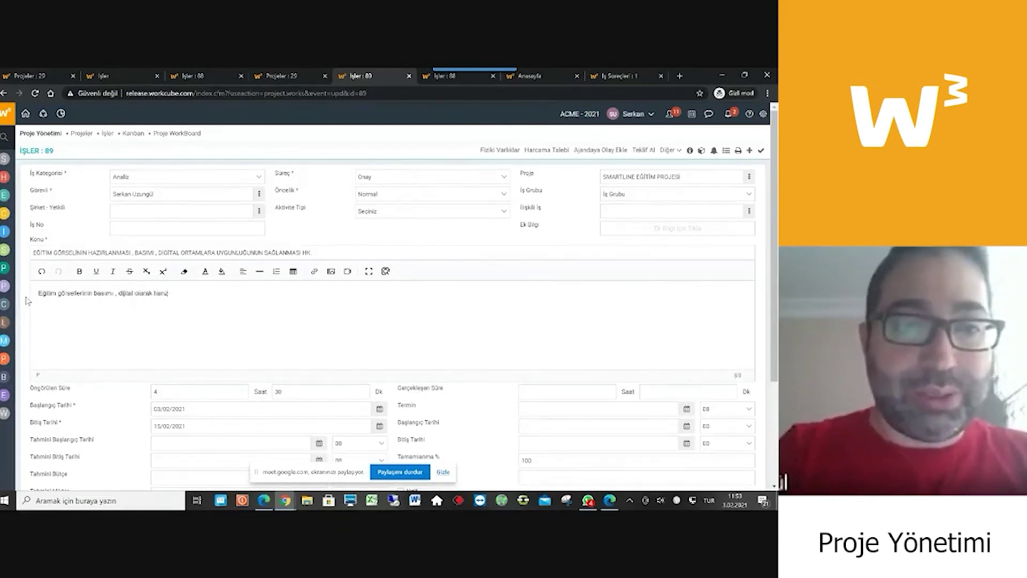
text(zırlanması ve tablet)
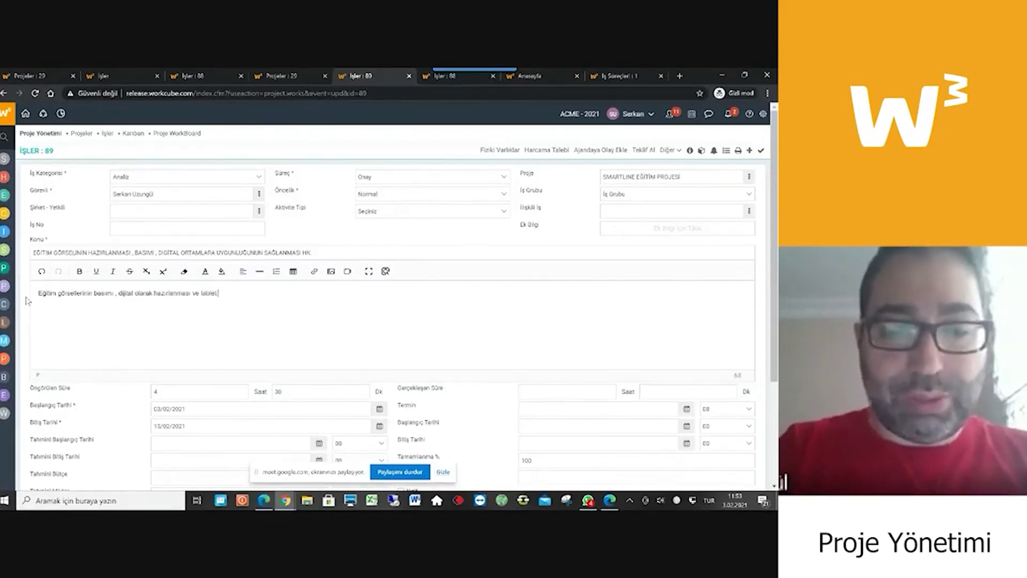
text(ler )
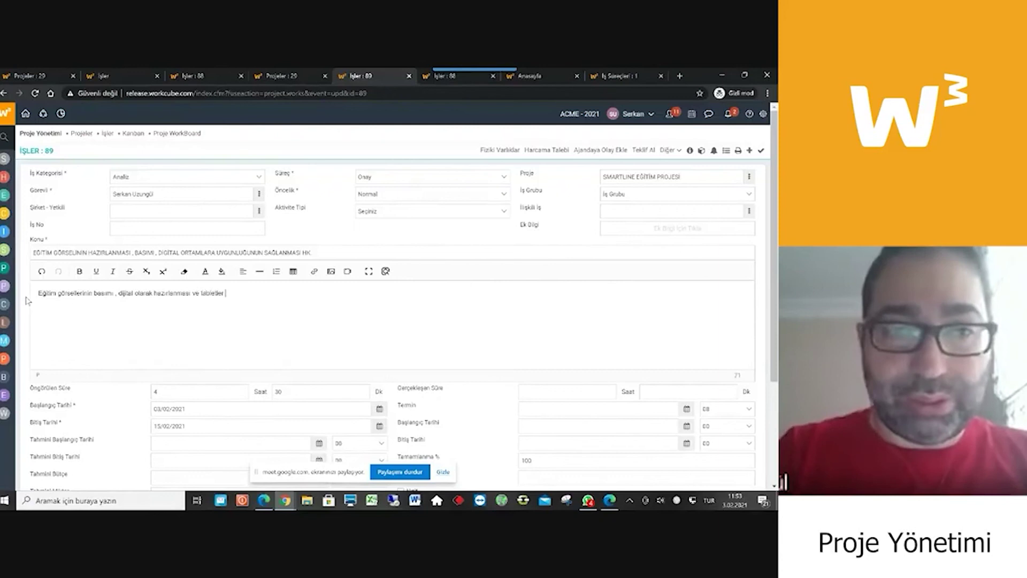
text(üzerinden kull)
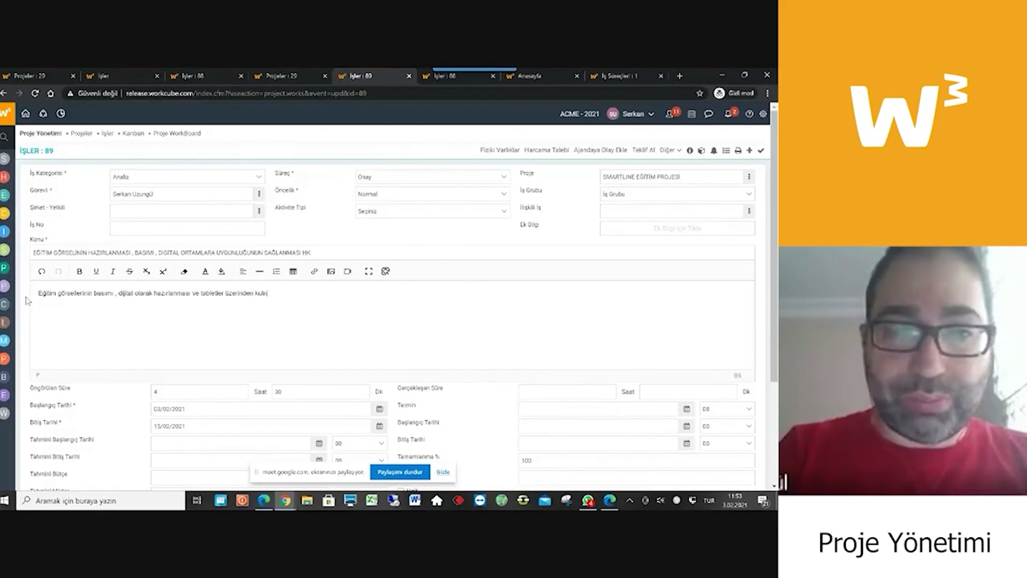
text(anımı uygun hale getirilmesini)
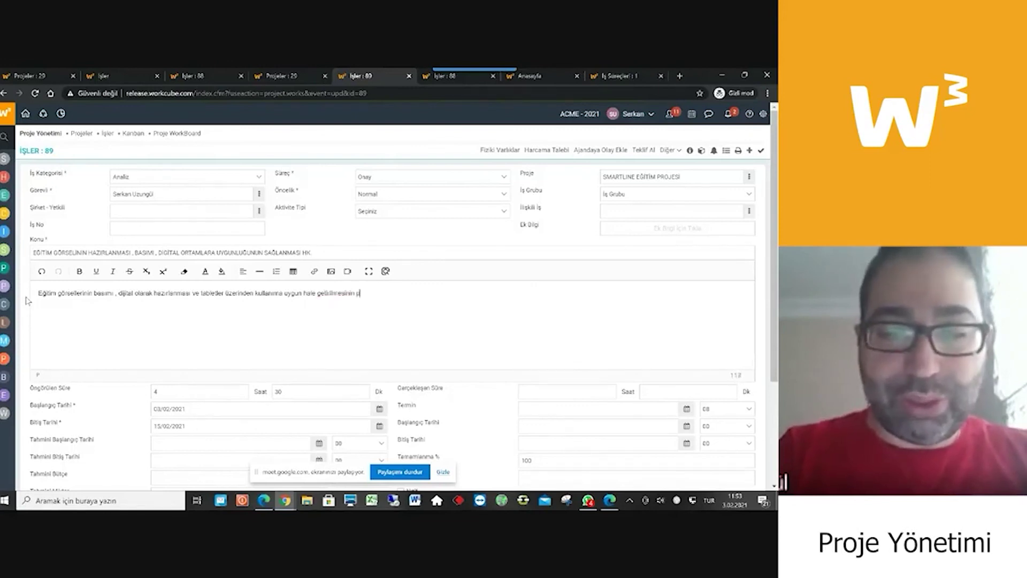
text(n organi)
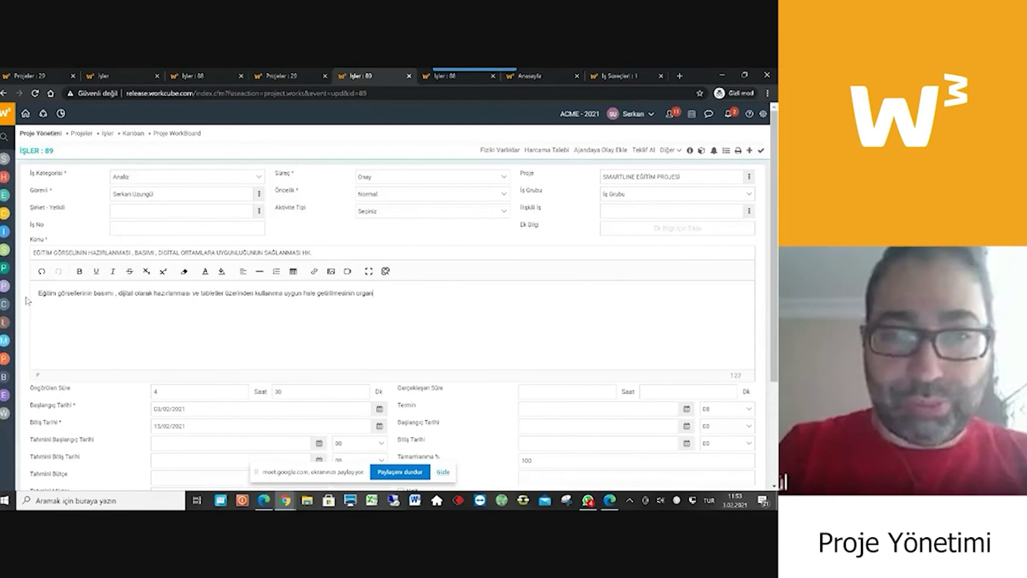
text(ze edilmesini)
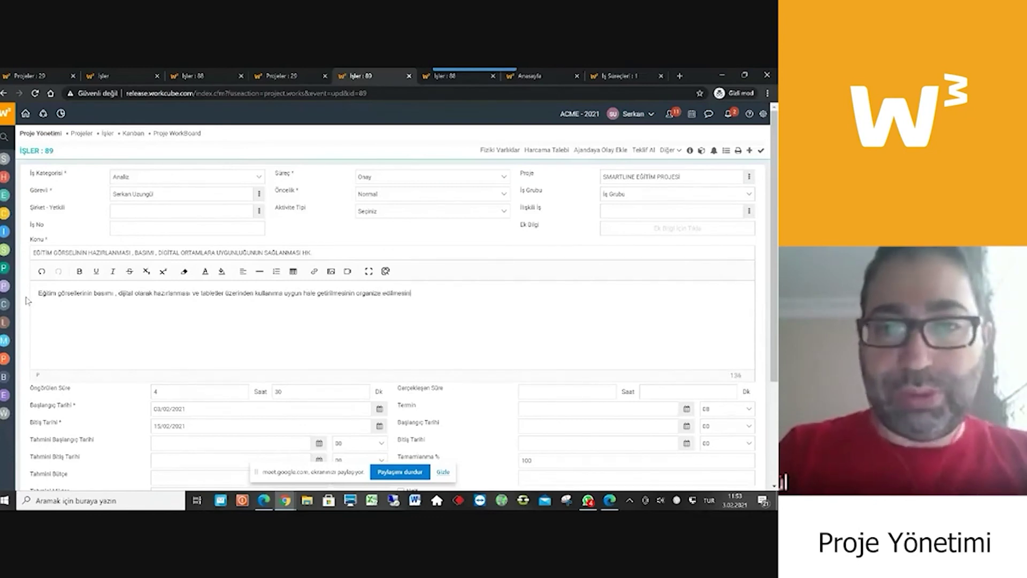
text( rica ederiz)
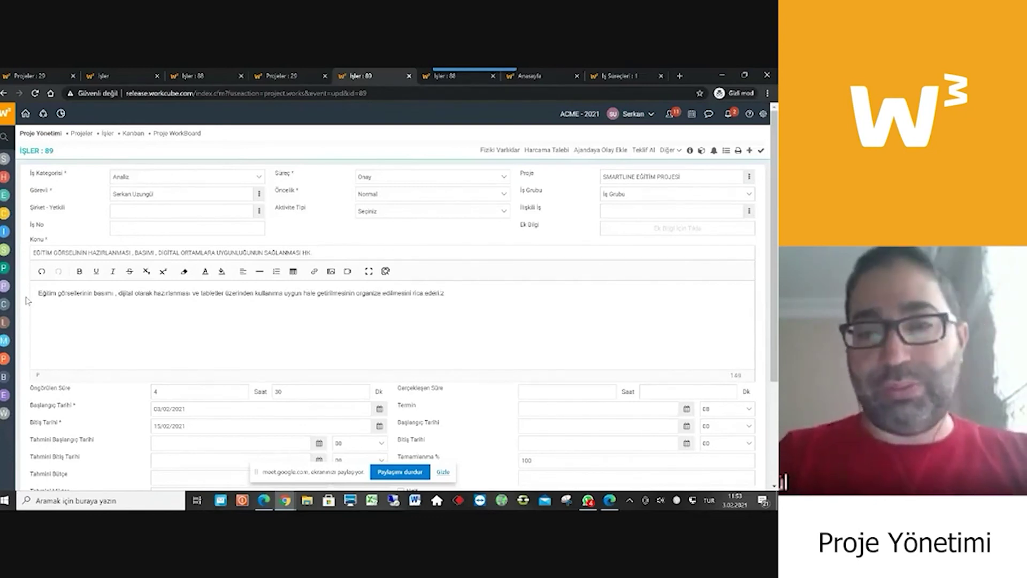
text(.)
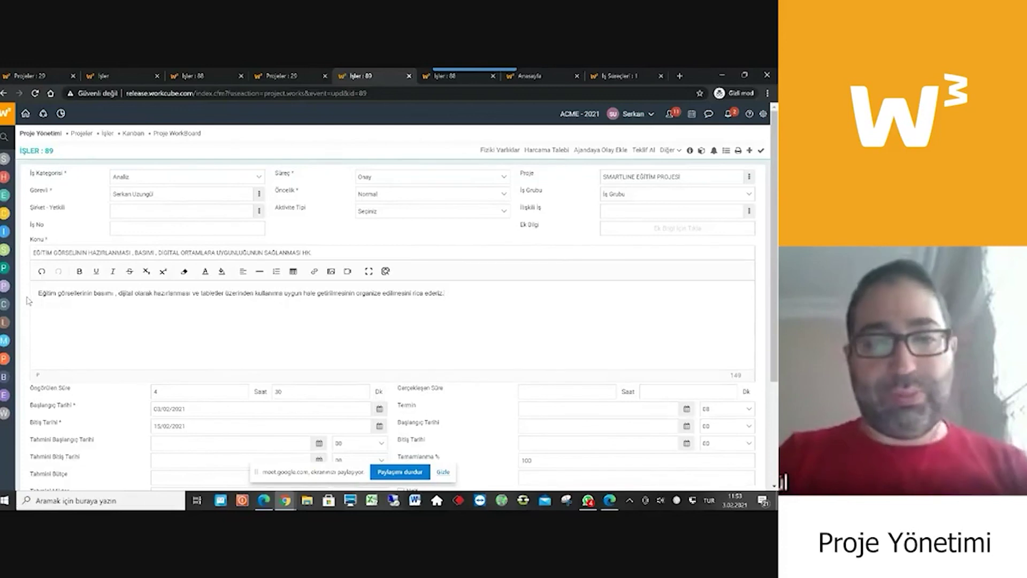
- Set the task's completion percentage to 0, mark the task as Aktif and turn off Mail Gönder
scroll(649, 336, down, 2)
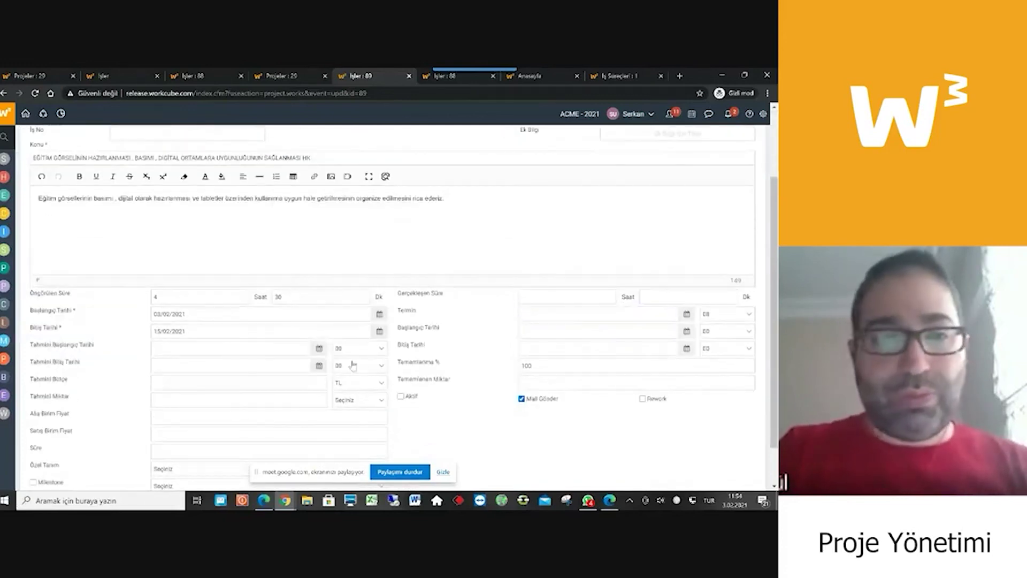
scroll(495, 315, down, 1)
scroll(496, 315, down, 1)
click(546, 315)
double_click(544, 314)
text(0)
click(575, 380)
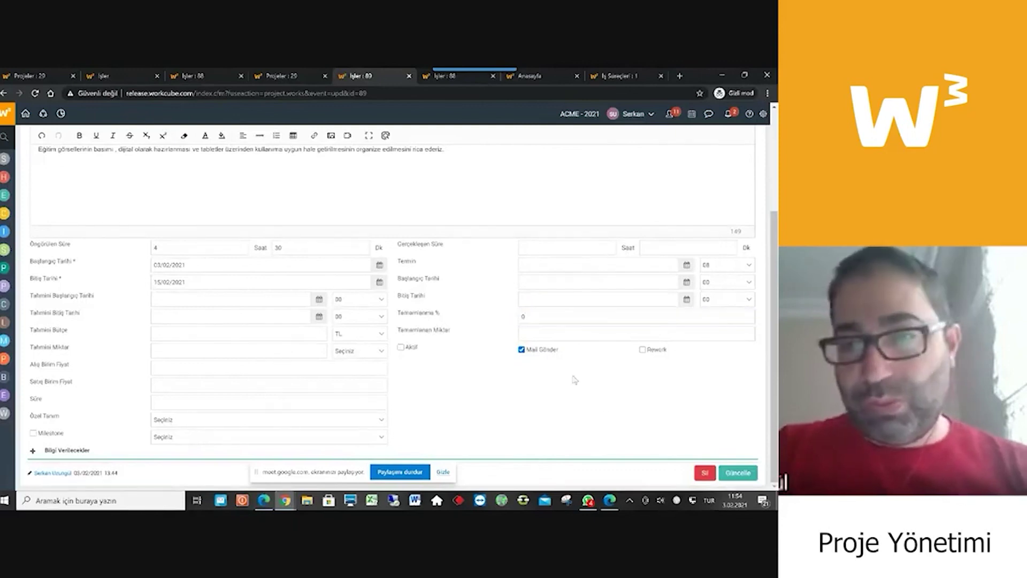
drag(436, 350, 405, 349)
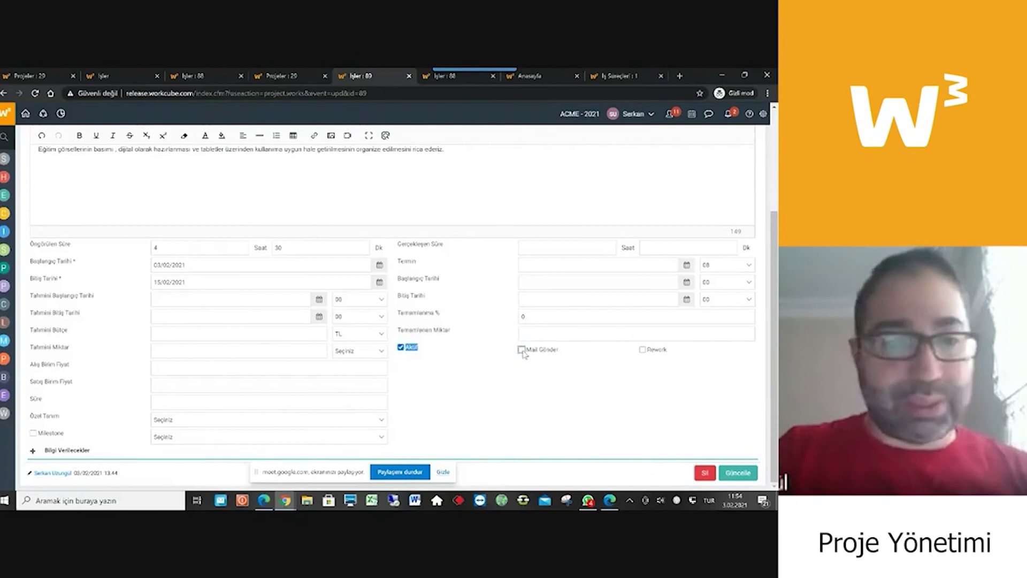
click(378, 269)
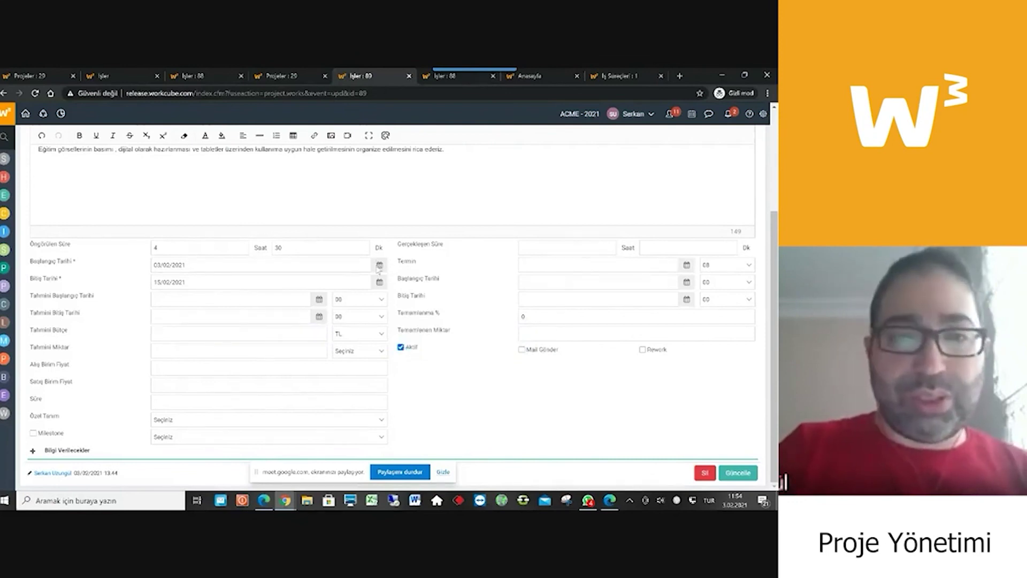
- Set the task's İş Kategorisi to Araştırma and check which Süreç stages are available
scroll(128, 296, up, 3)
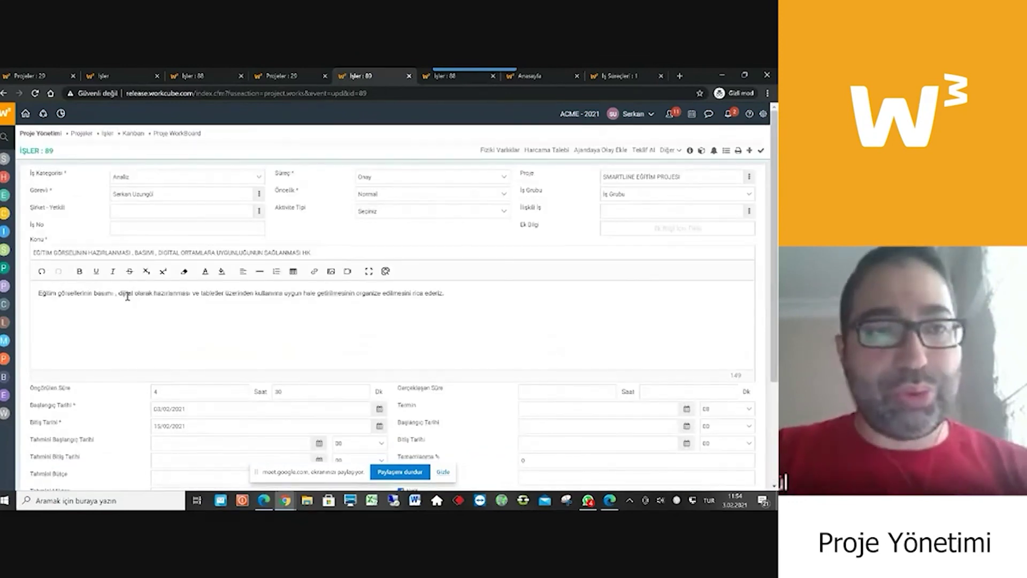
click(137, 177)
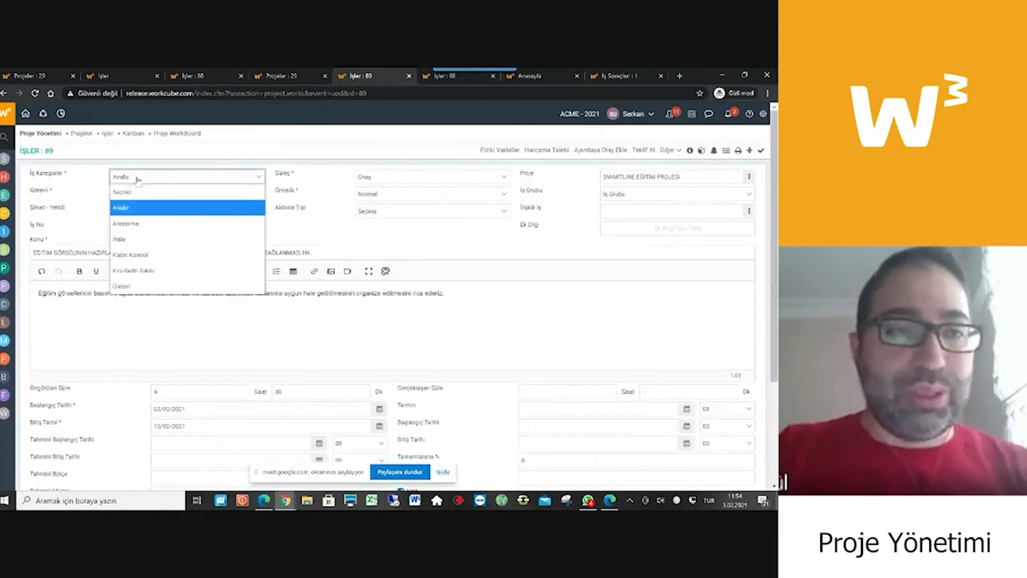
click(140, 228)
click(380, 177)
click(382, 181)
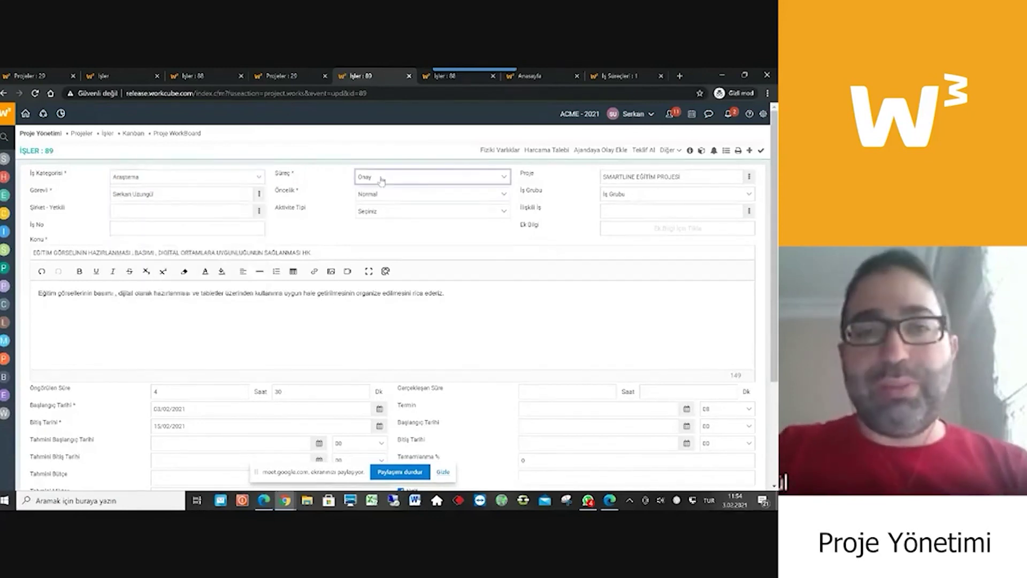
click(382, 179)
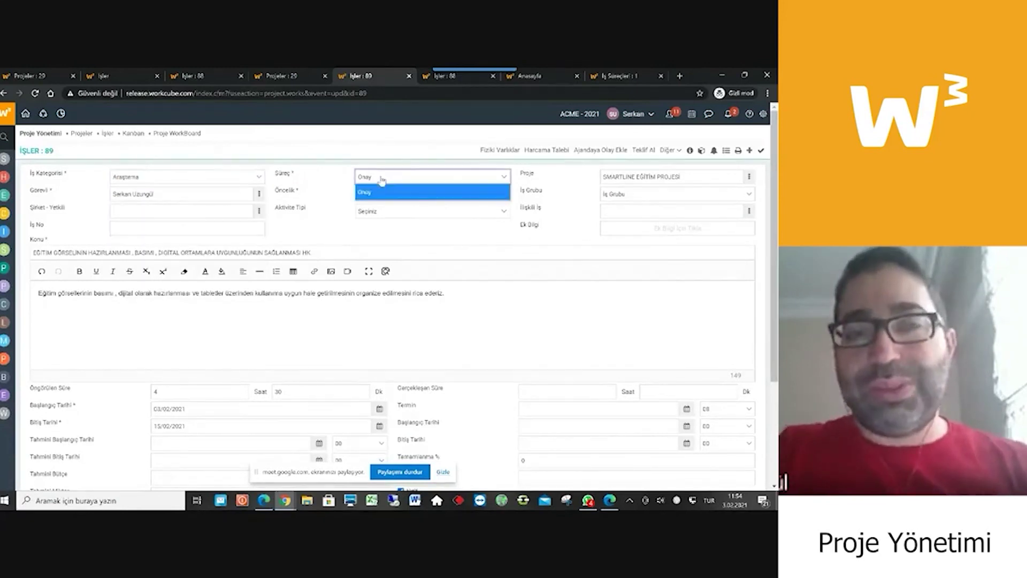
click(411, 233)
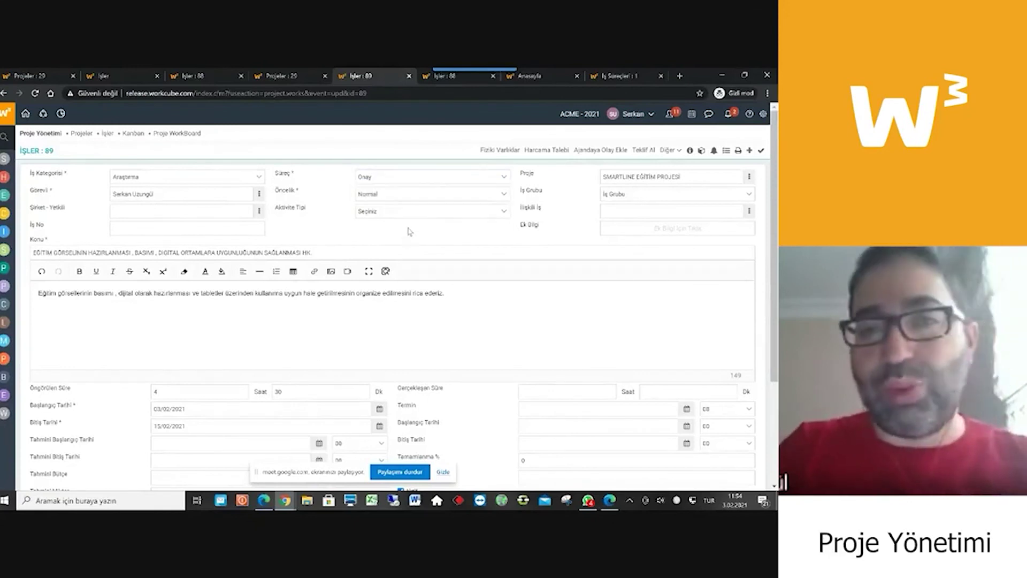
click(383, 176)
click(383, 178)
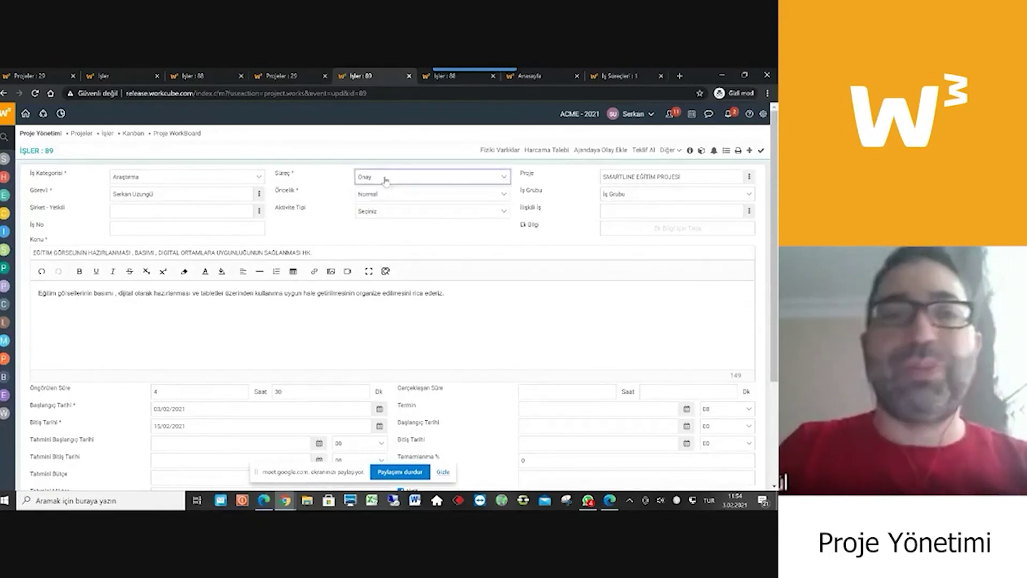
- Save the updated task and refresh the Görevler list on the project's page
scroll(588, 321, down, 3)
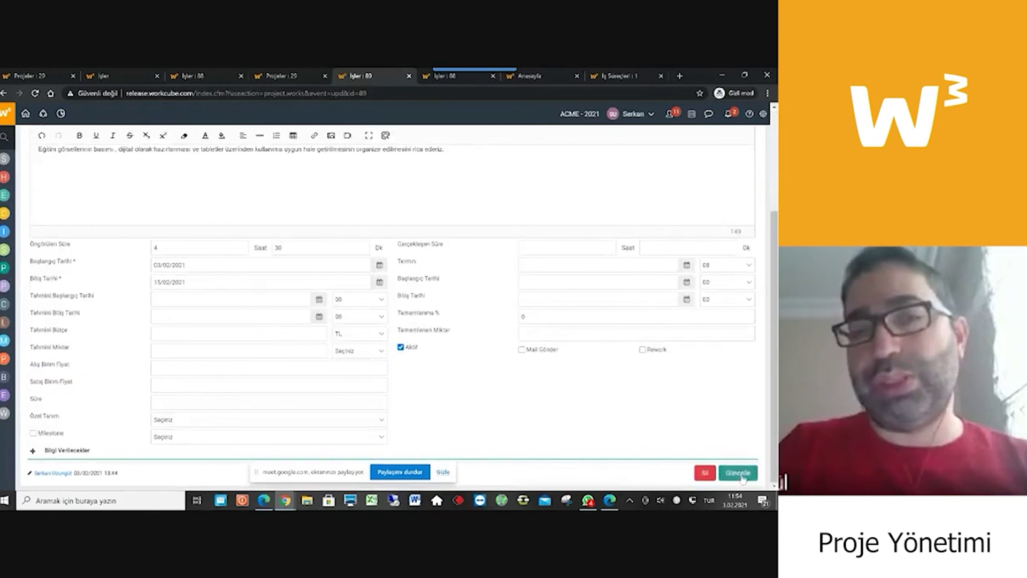
click(738, 473)
key(Return)
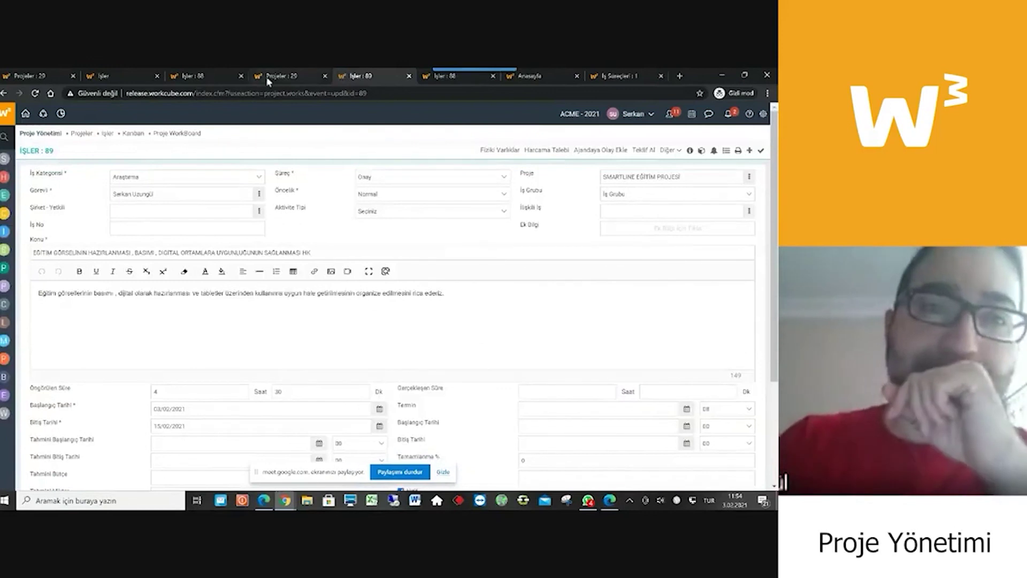
click(276, 76)
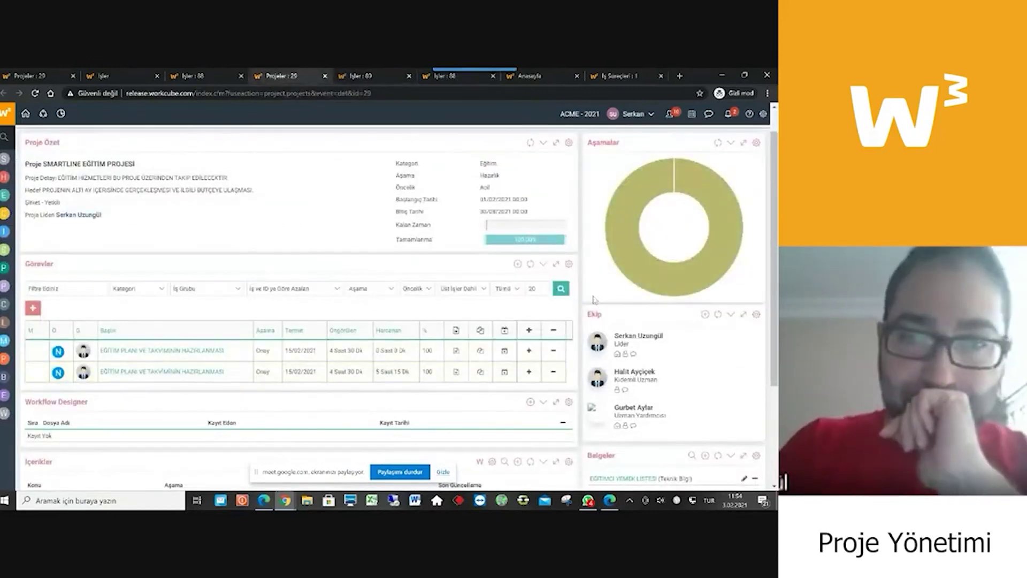
click(560, 289)
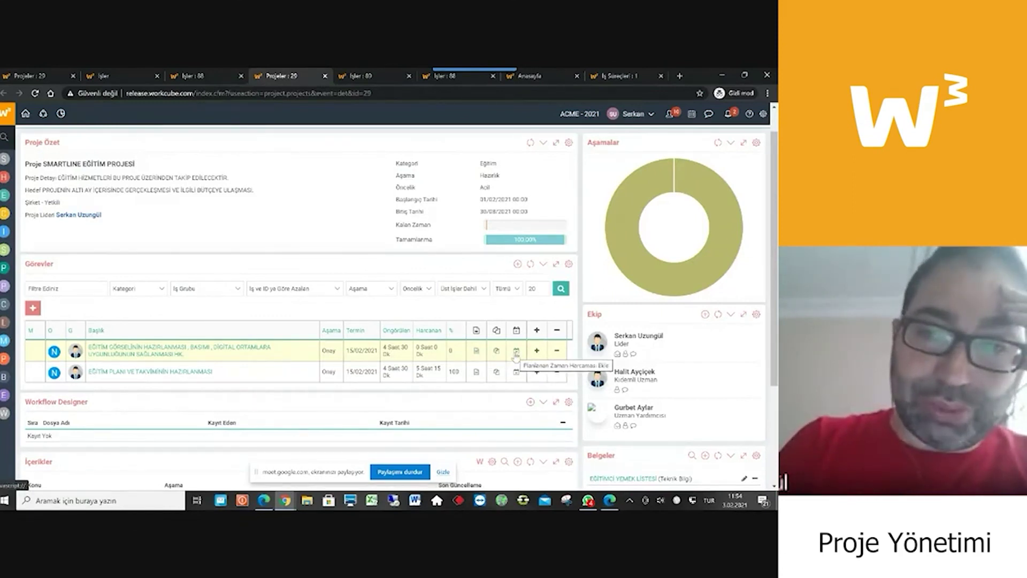
- Open the Proje Malzeme ve İşçilik Planı form for the training visuals task and maximize its window
click(476, 352)
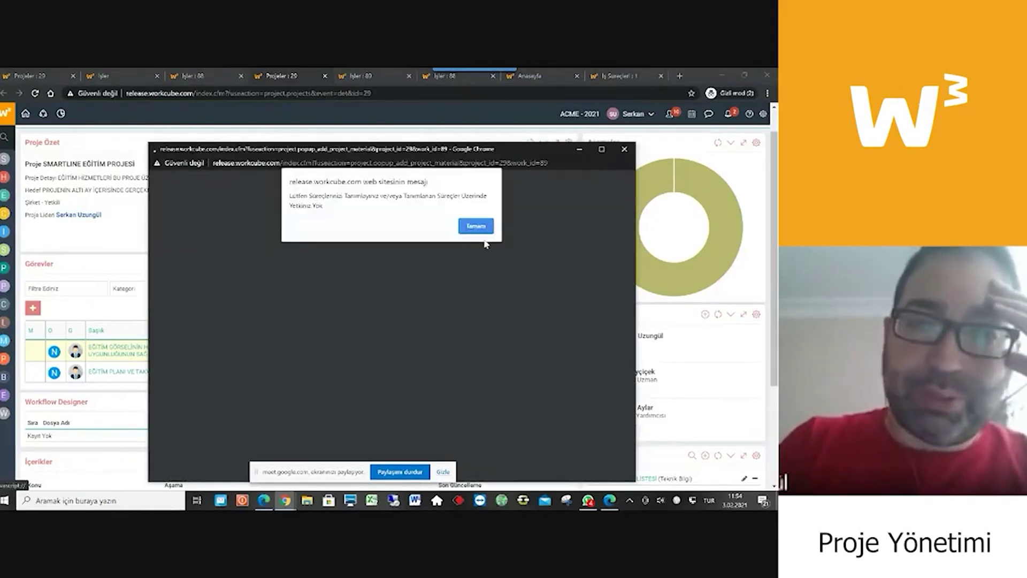
click(475, 226)
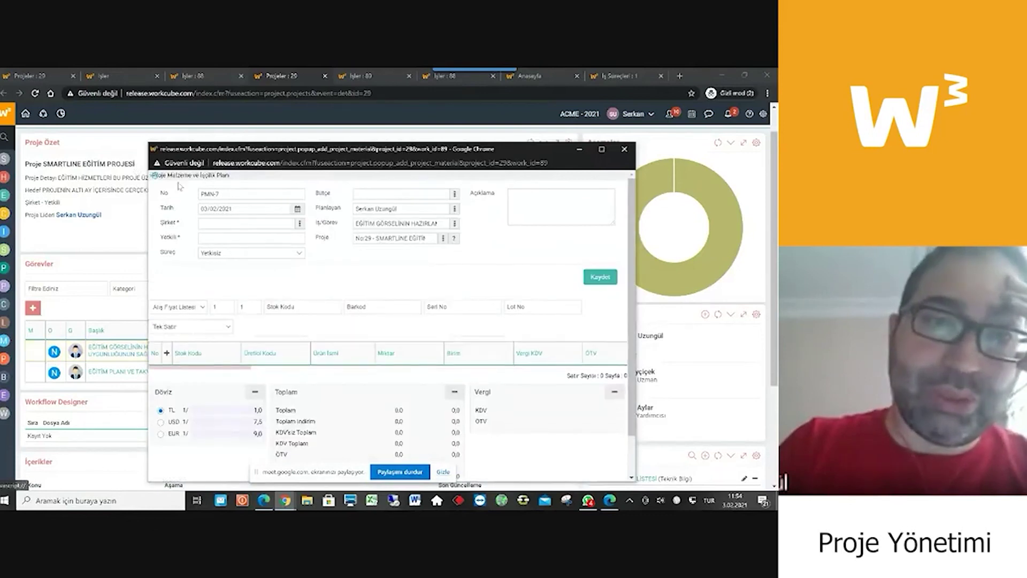
click(601, 149)
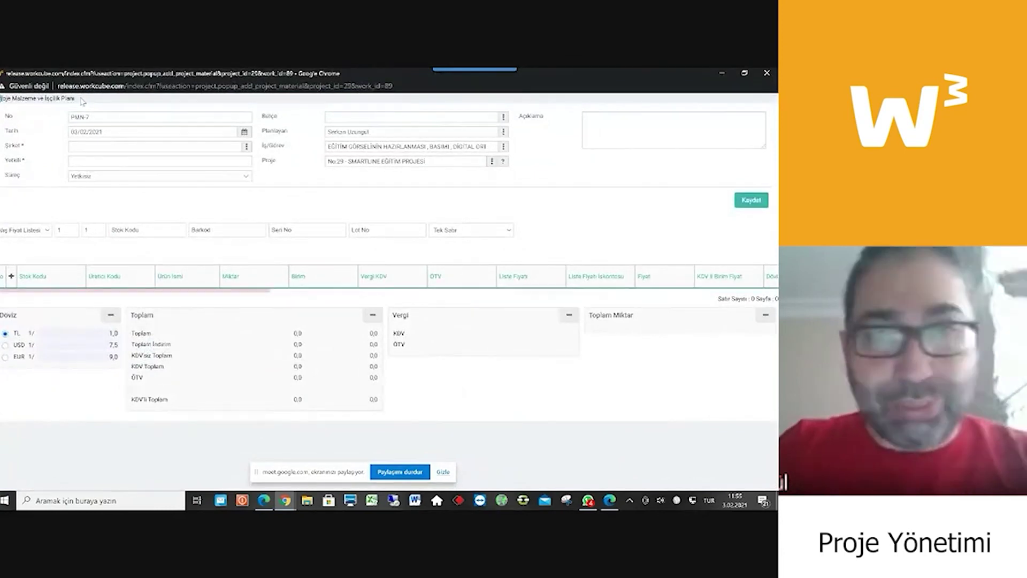
- Examine the form's title and the İş/Görev and Proje fields of the material and labour plan
triple_click(361, 160)
click(359, 143)
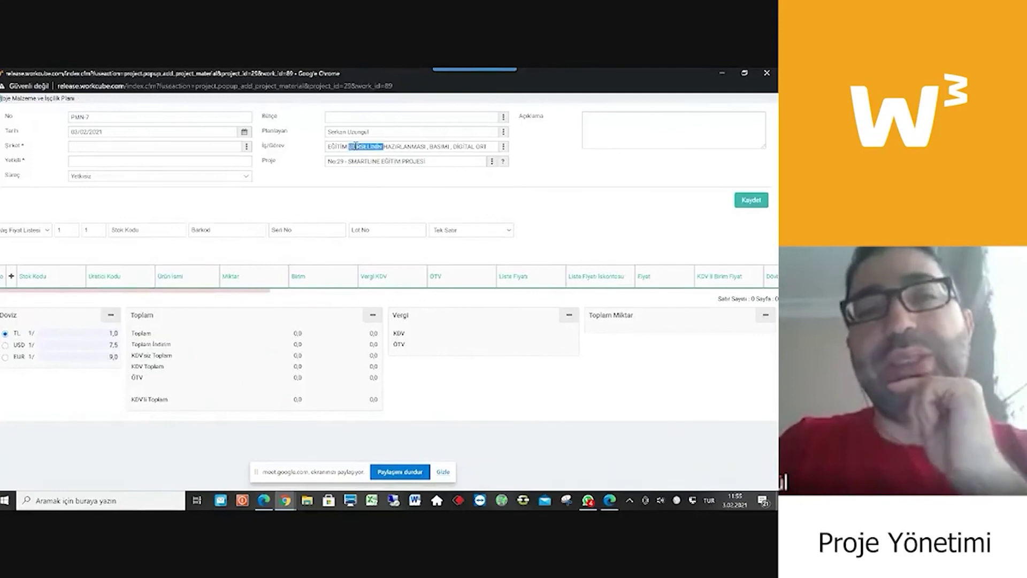
triple_click(359, 145)
drag(420, 148, 556, 167)
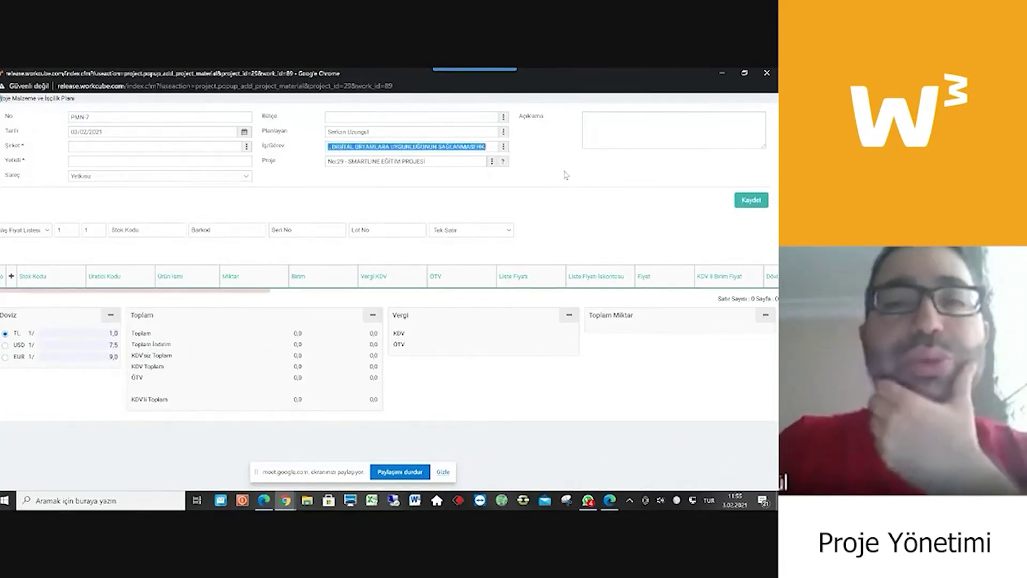
click(556, 167)
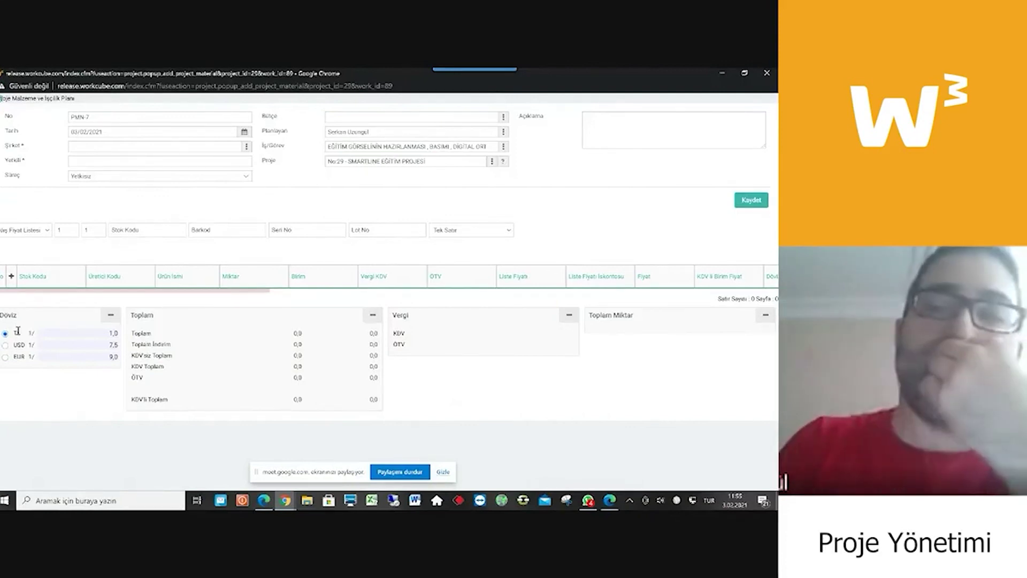
mouse_move(451, 148)
mouse_down()
mouse_move(515, 149)
mouse_move(431, 146)
mouse_move(440, 146)
mouse_up()
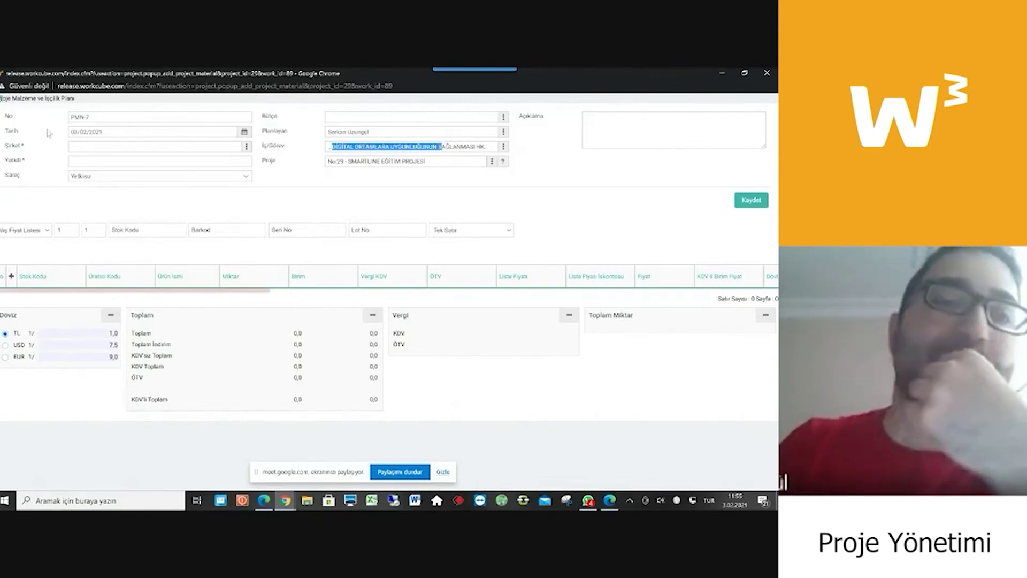
triple_click(83, 103)
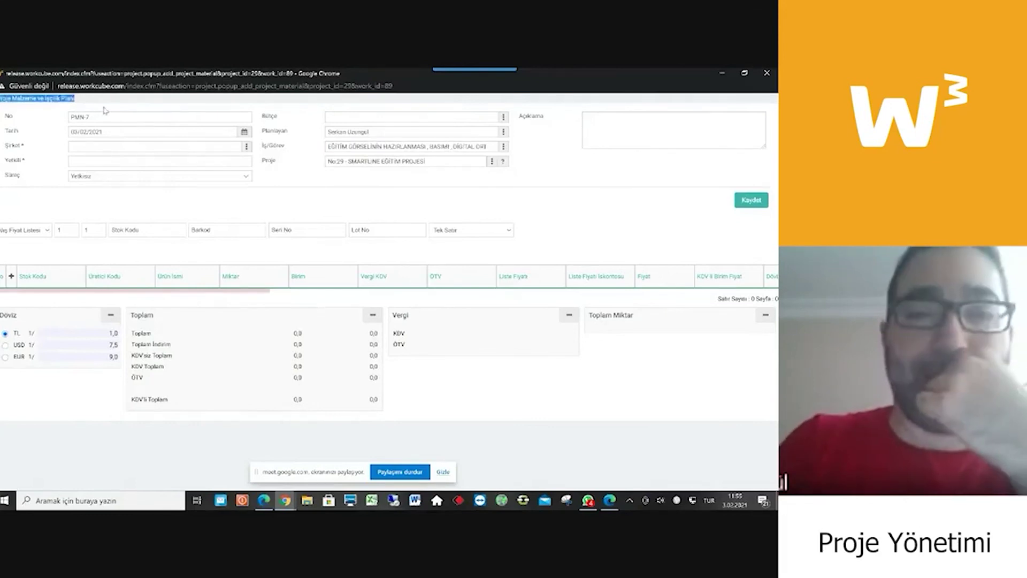
click(552, 169)
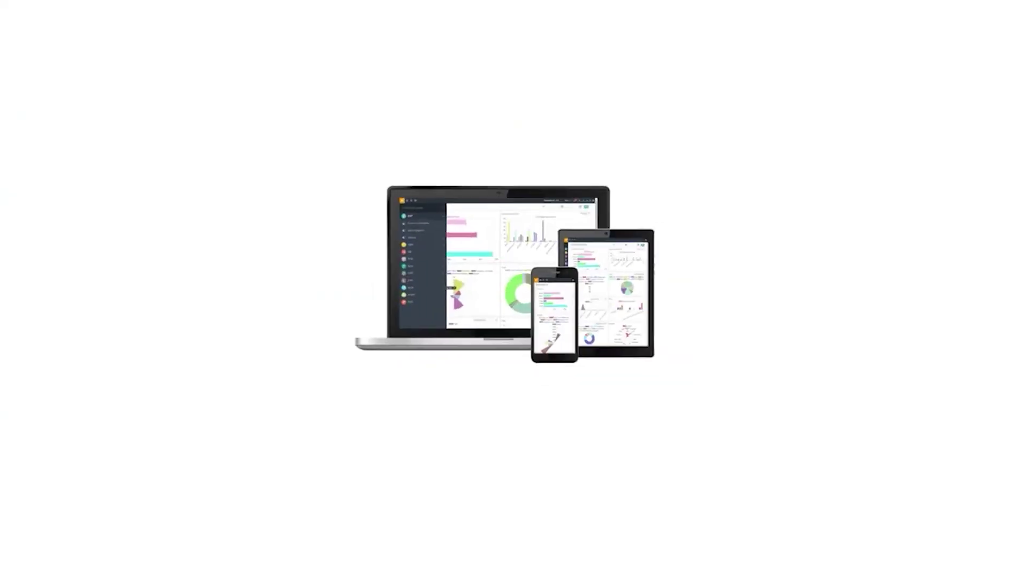